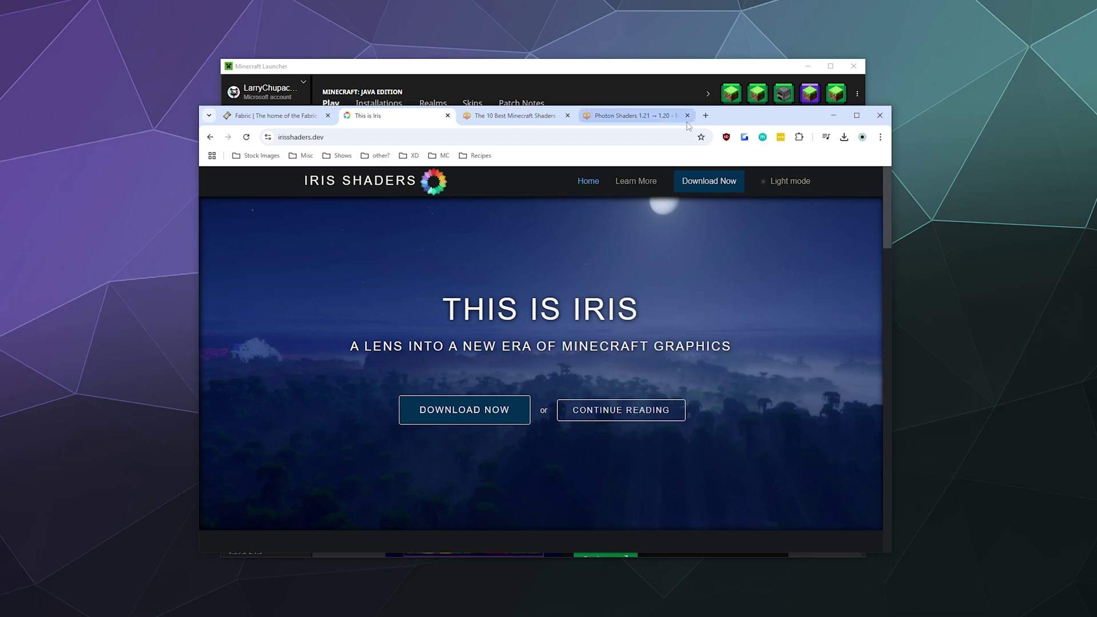
Close the Fabric website, look at the 10 Best Minecraft Shaders page, and return to the Iris home page.
left_click(246, 116)
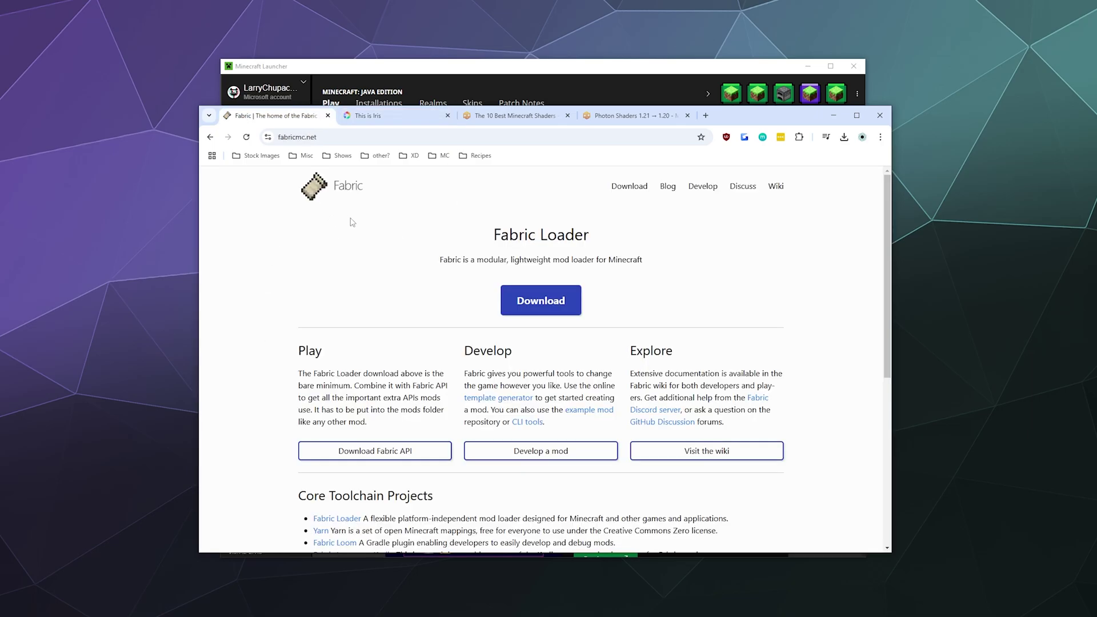
left_click(327, 115)
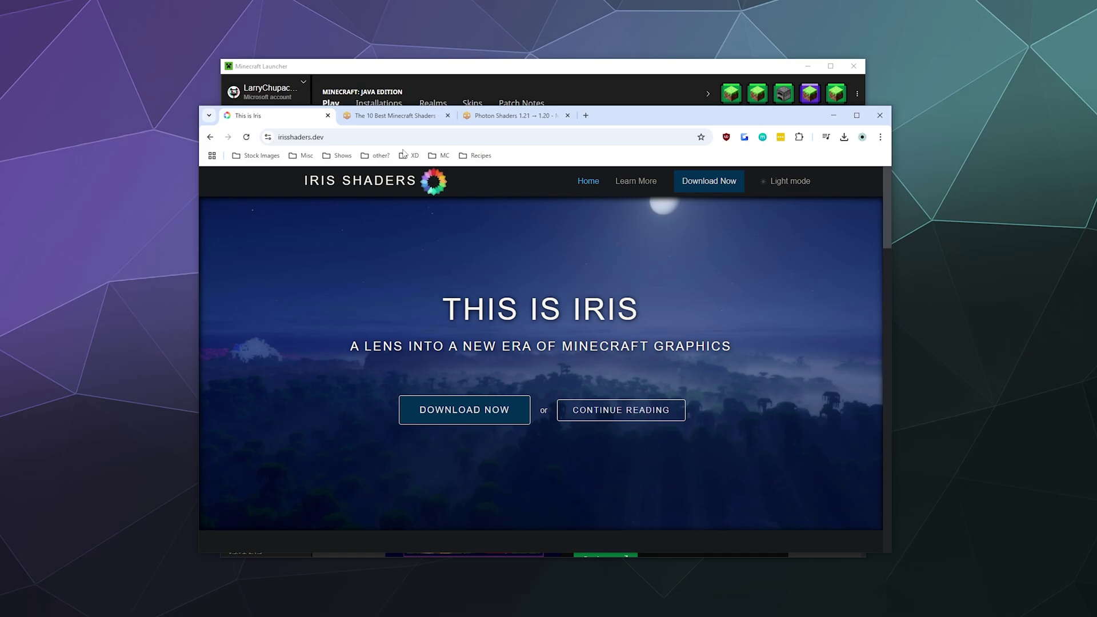
left_click(385, 114)
scroll(533, 284, "up", 3)
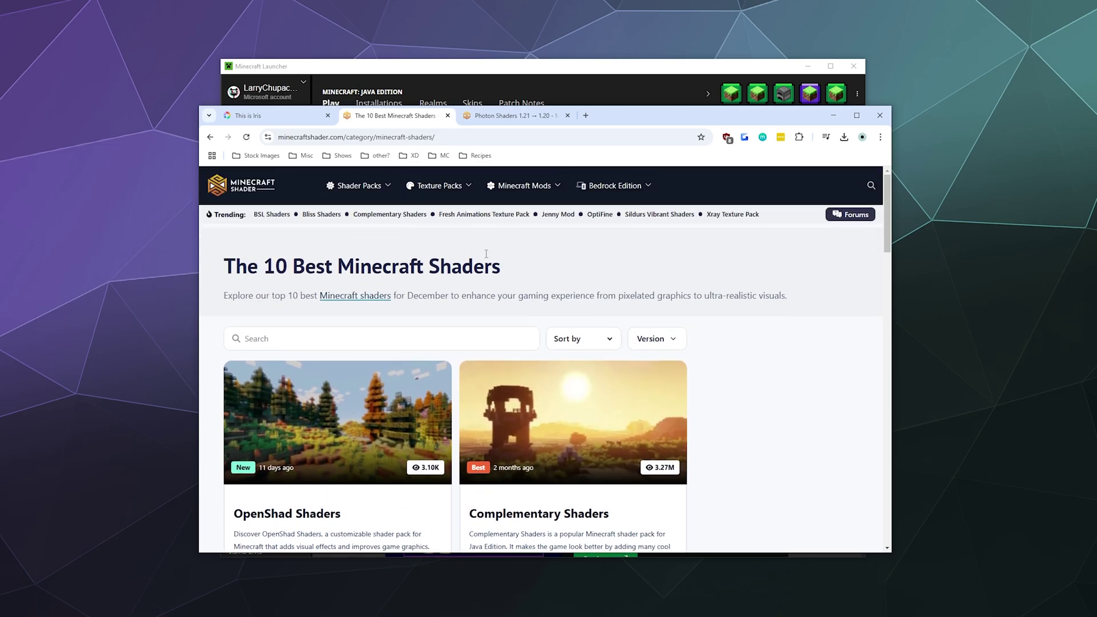
left_click(288, 121)
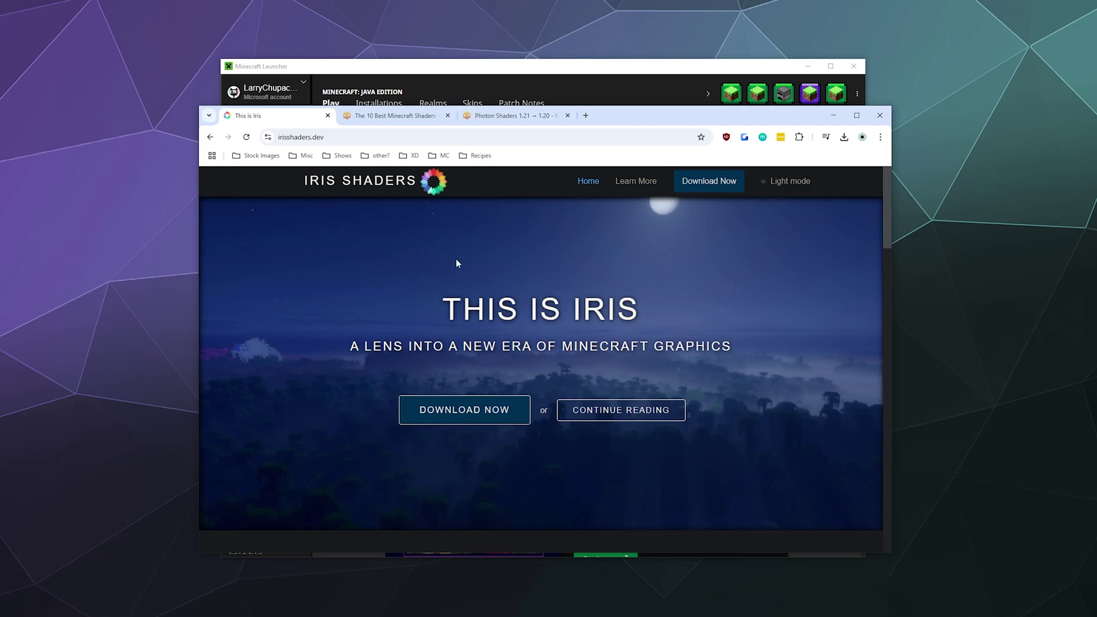
Open the Iris download page and try to download the universal JAR installer.
left_click(475, 415)
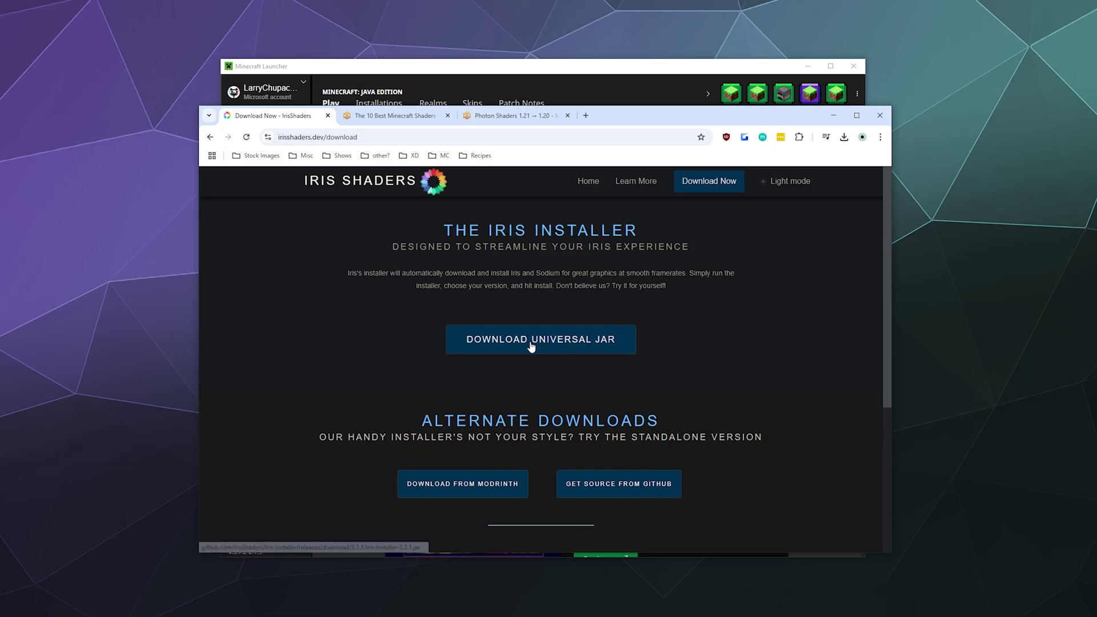
left_click(568, 342)
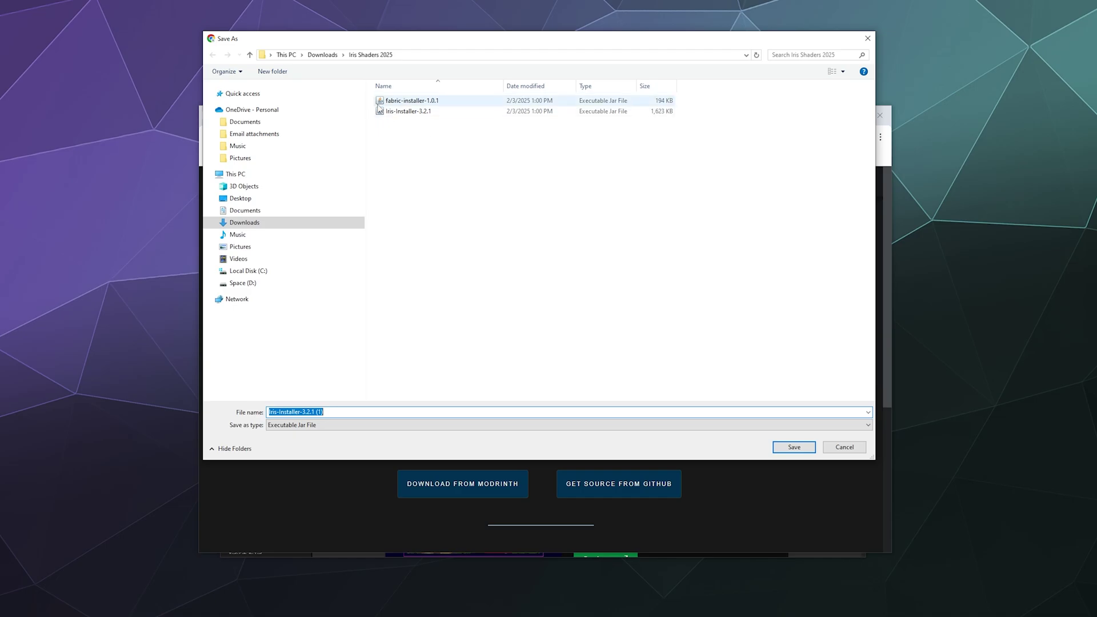
left_click(843, 448)
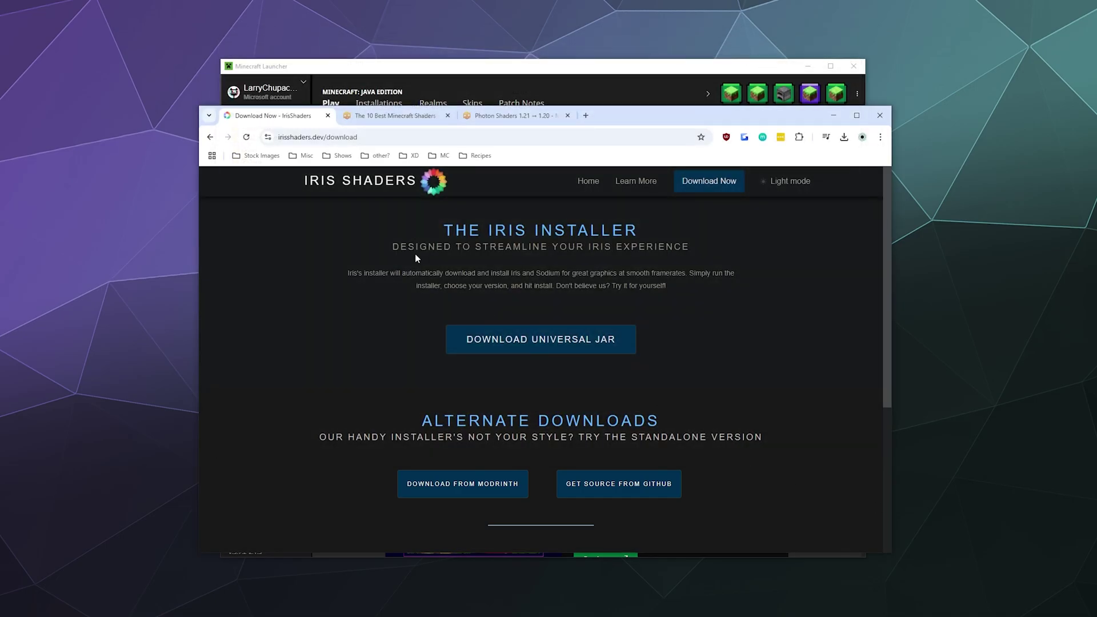
Browse the 10 Best Minecraft Shaders list for the loaders each pack supports, and return to the Iris download page.
left_click(409, 117)
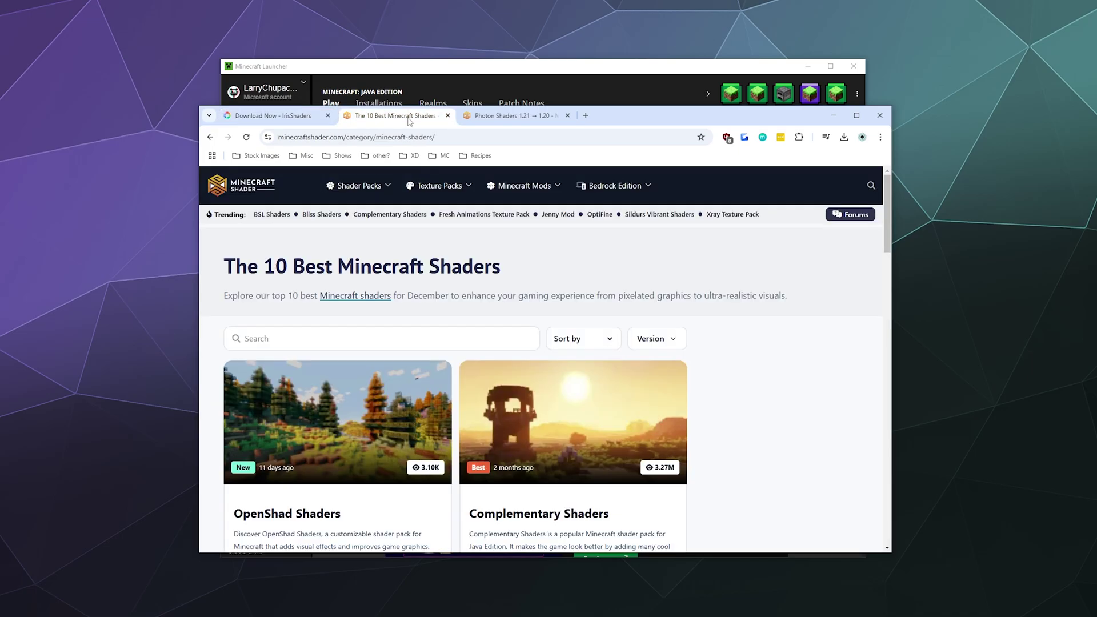
scroll(445, 188, "down", 2)
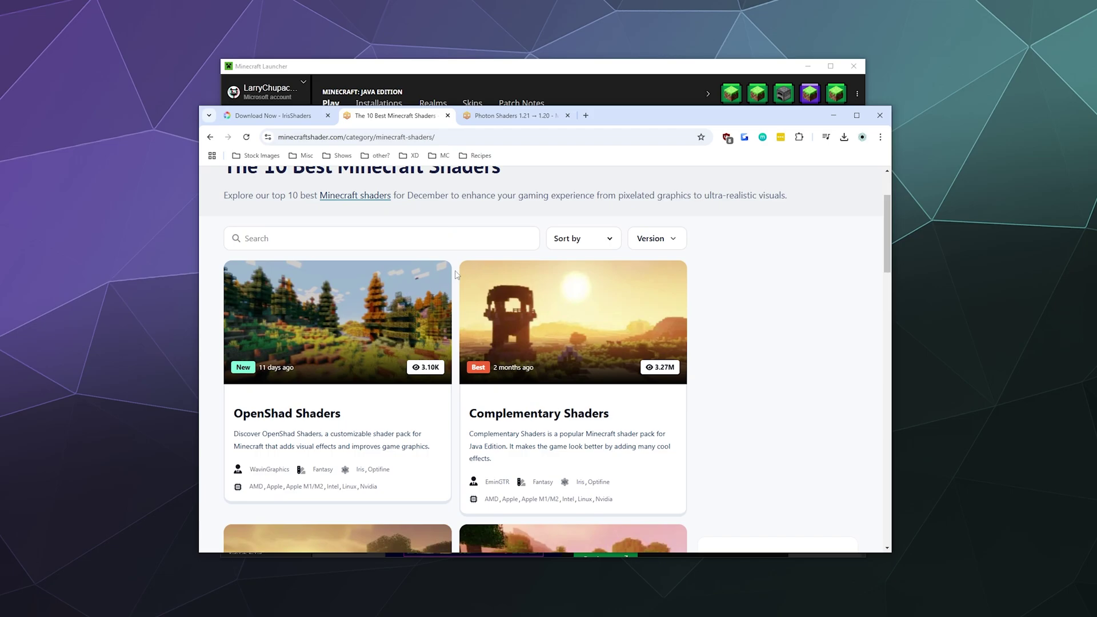
scroll(457, 275, "down", 10)
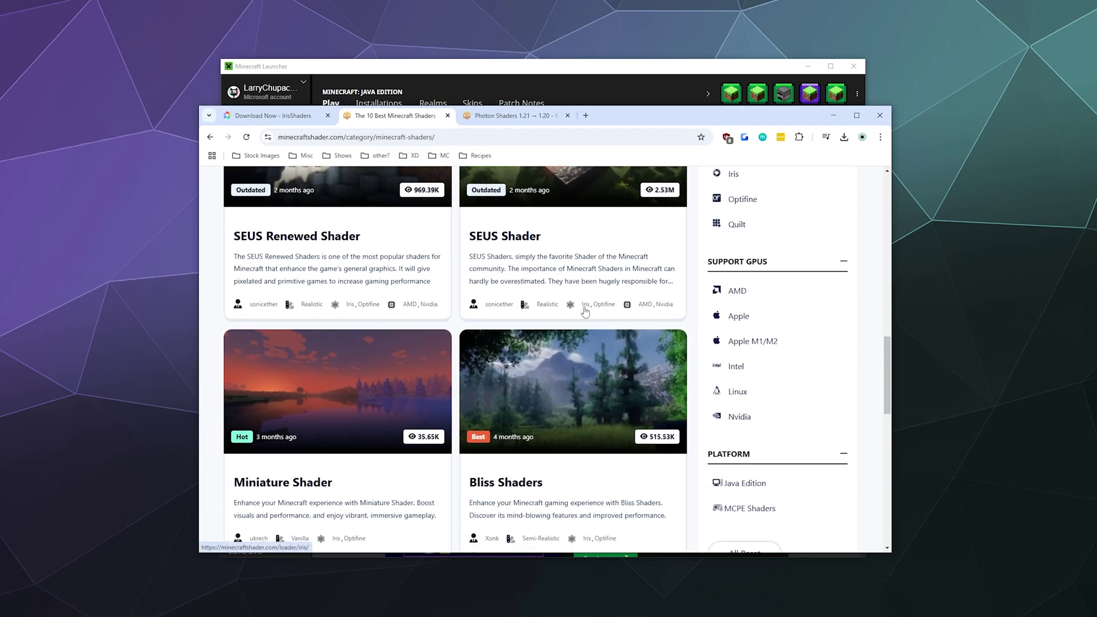
left_click(273, 115)
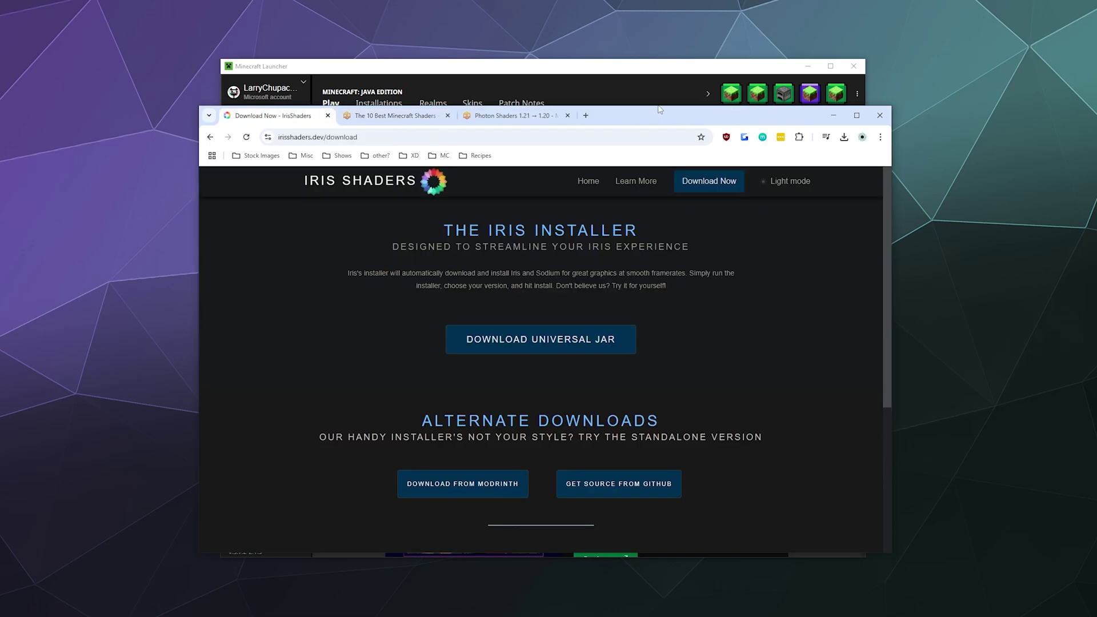
Switch to the Minecraft Launcher, run the latest release 1.21.4 as far as the singleplayer world list, and close the game.
left_click(629, 83)
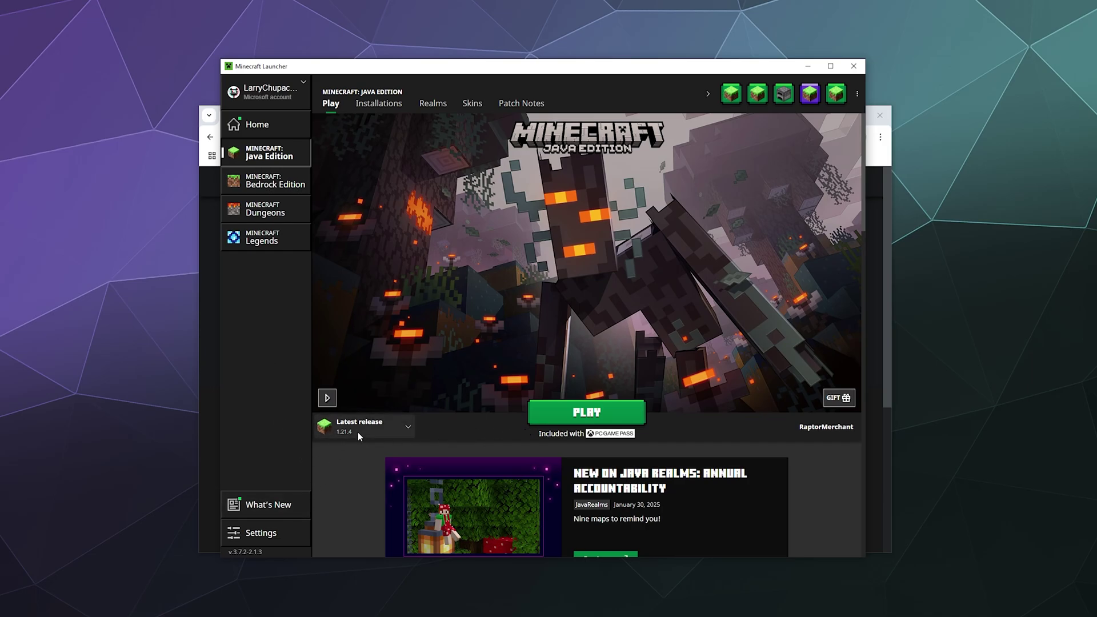
left_click(530, 416)
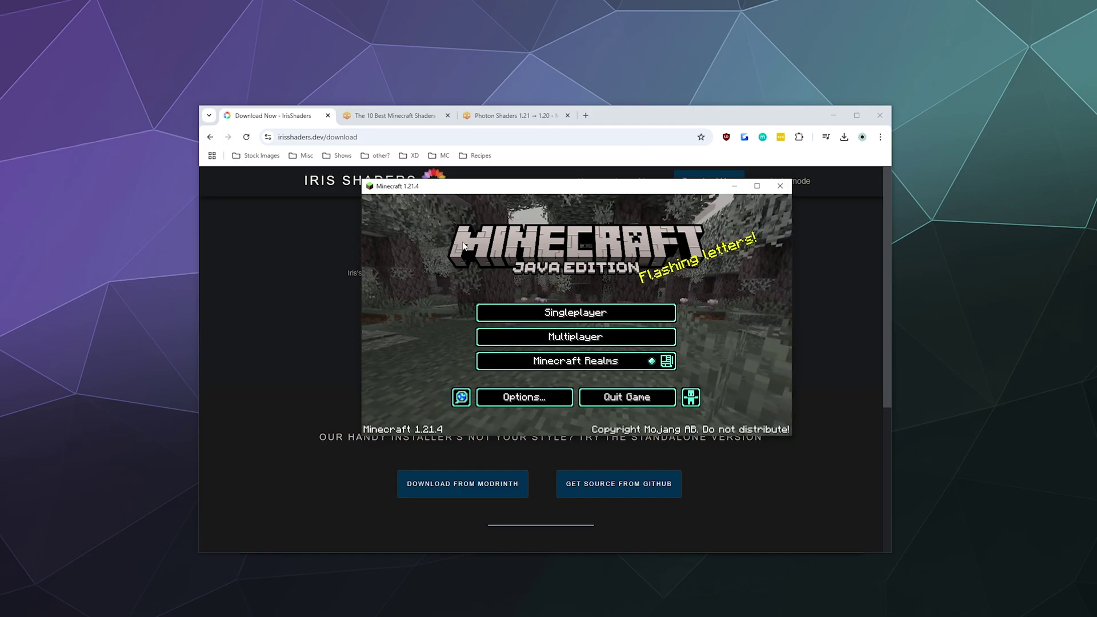
left_click(501, 309)
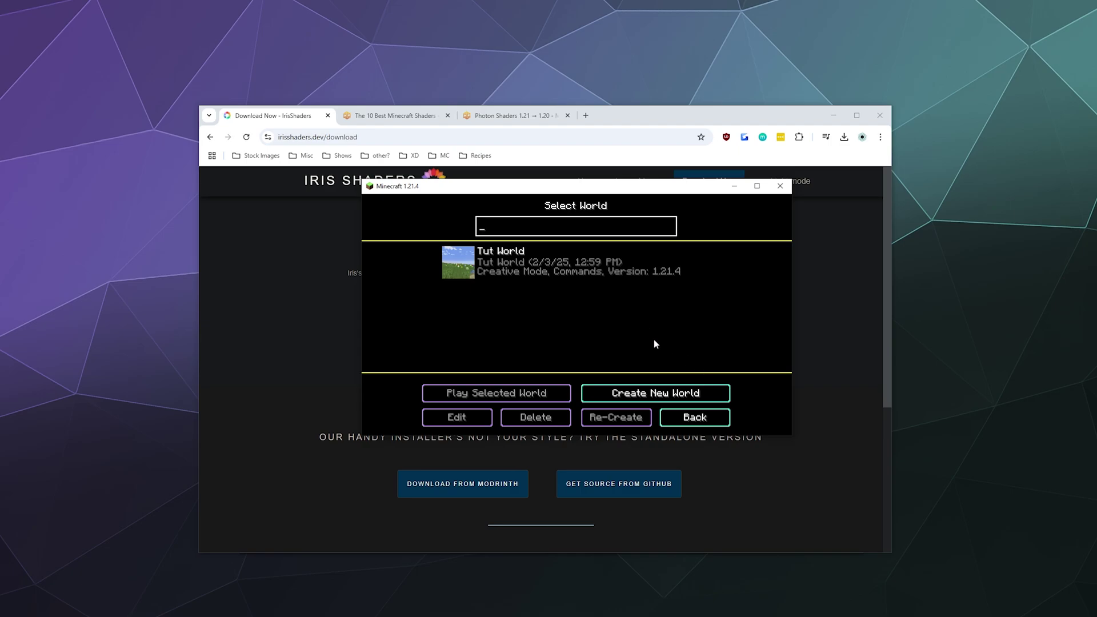
left_click(780, 185)
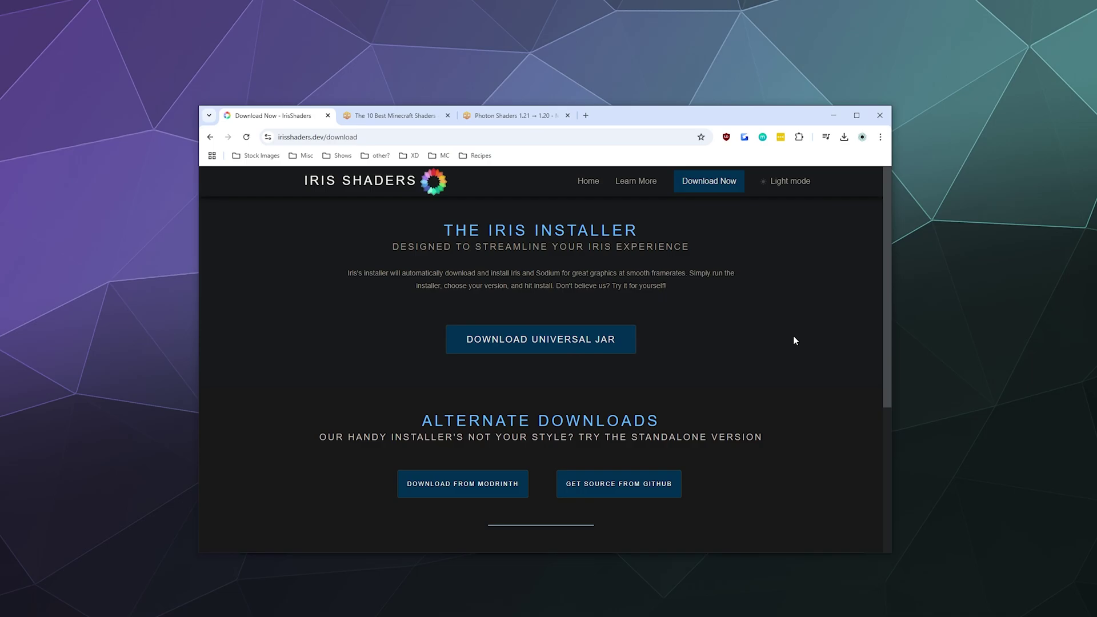
Show the downloaded Iris installer in its Iris Shaders 2025 folder and delete fabric-installer-1.0.1 there.
left_click(844, 137)
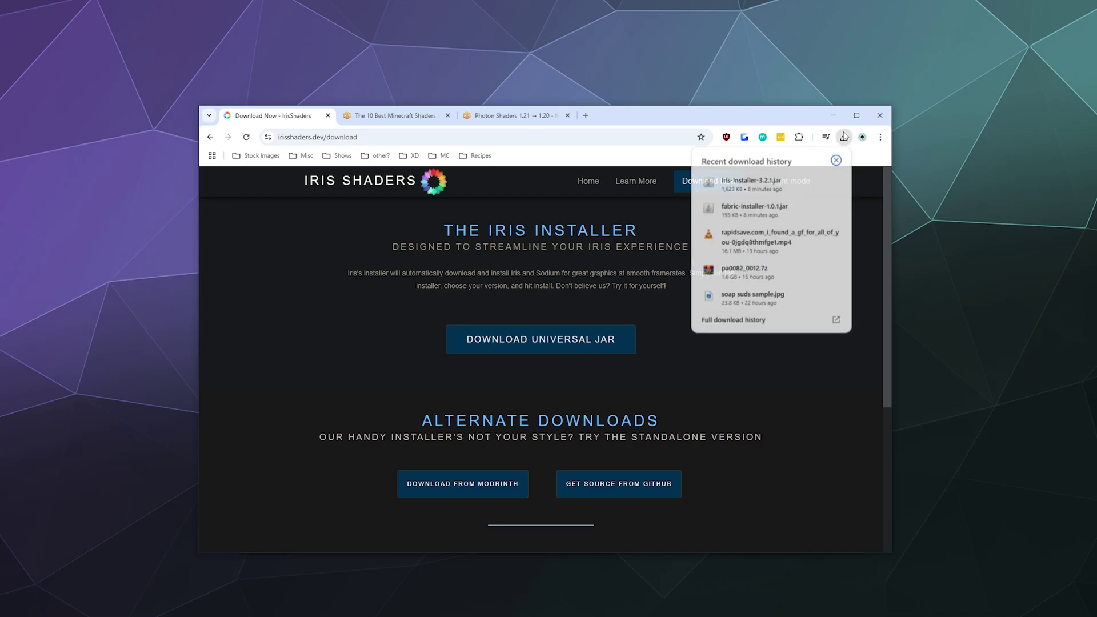
left_click(818, 182)
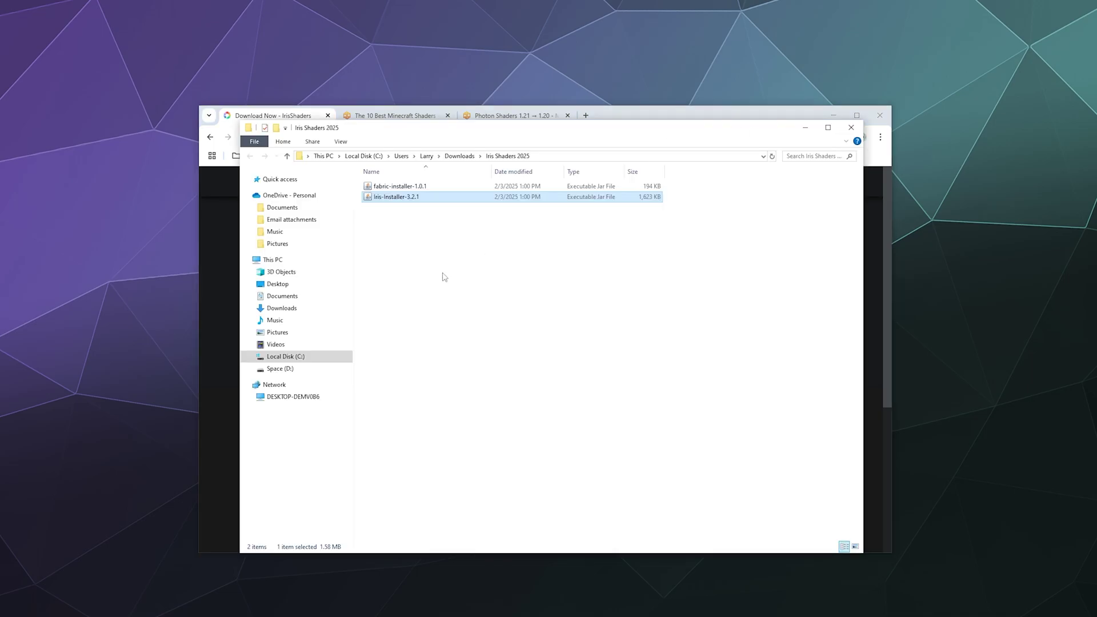
left_click_drag(641, 127, 666, 154)
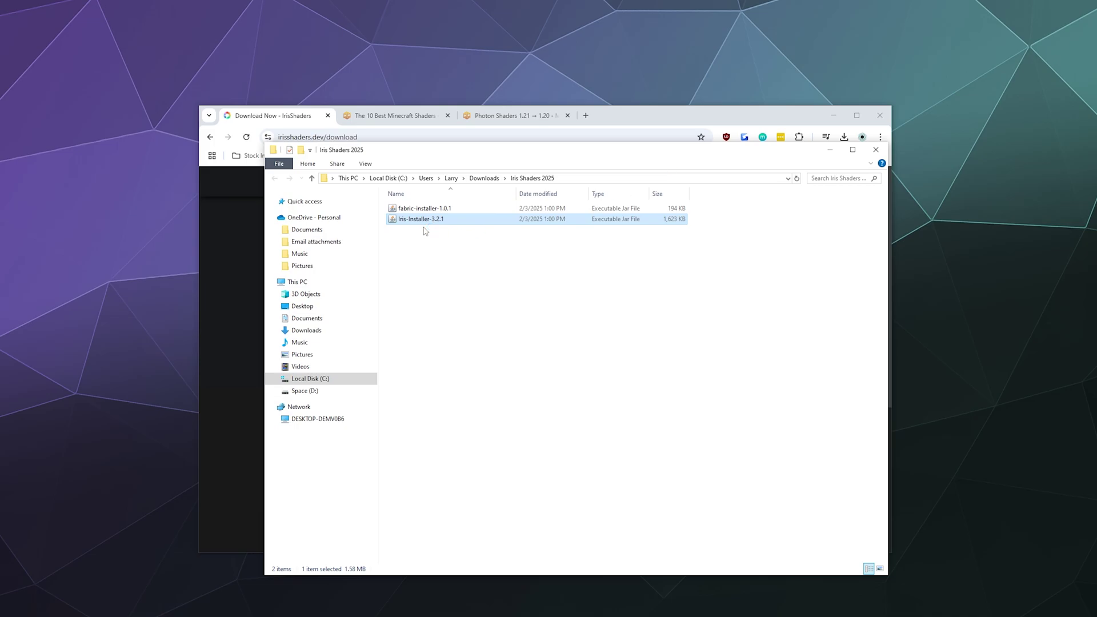
left_click(419, 209)
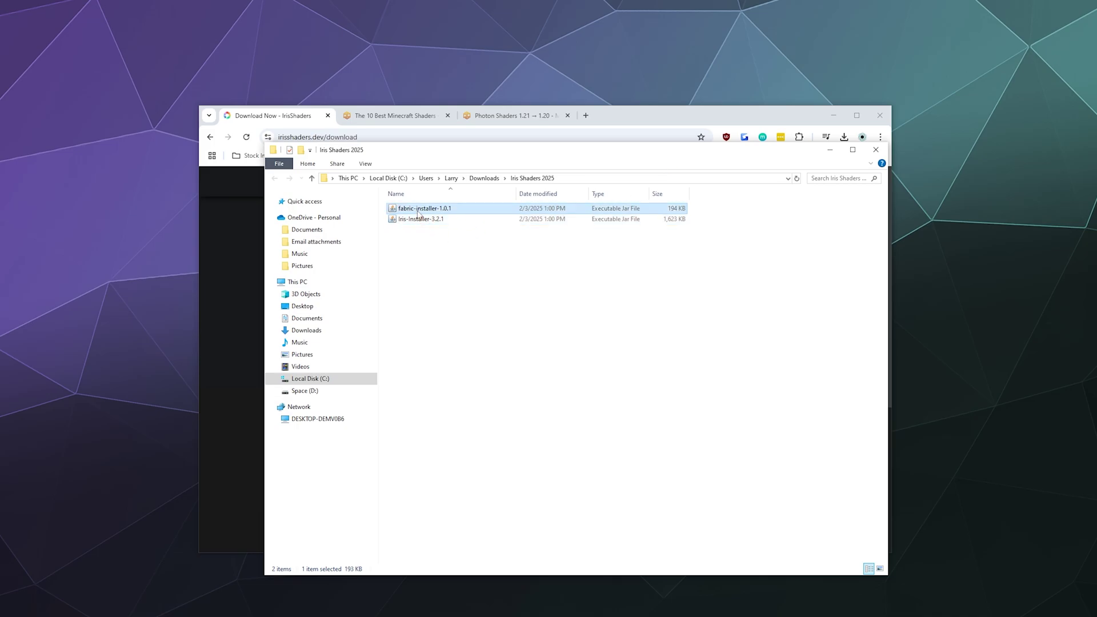
right_click(419, 210)
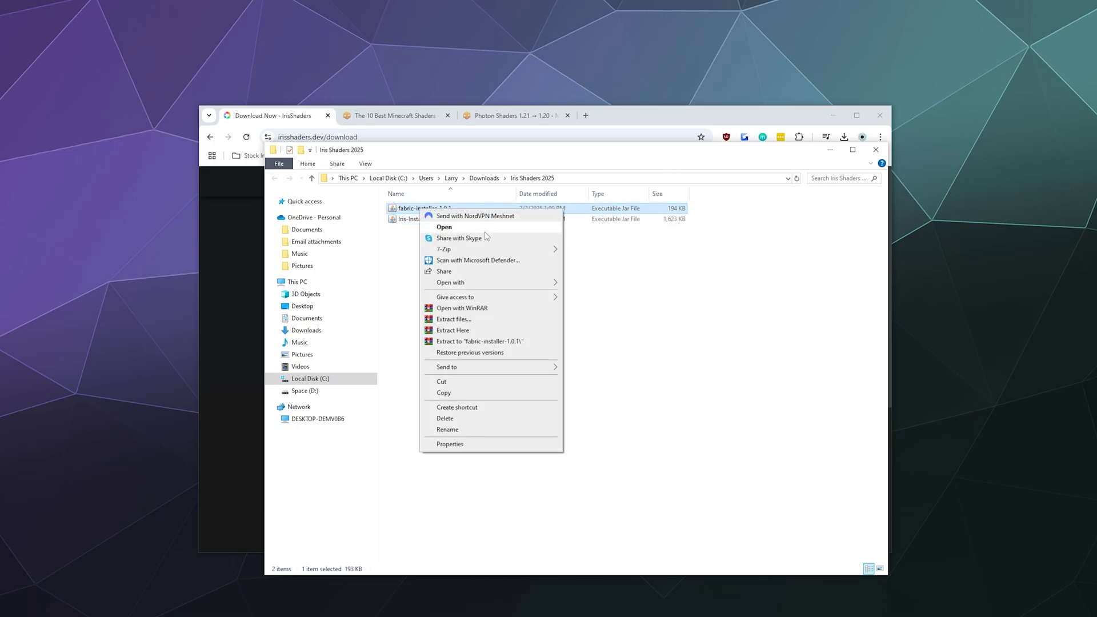
left_click(457, 417)
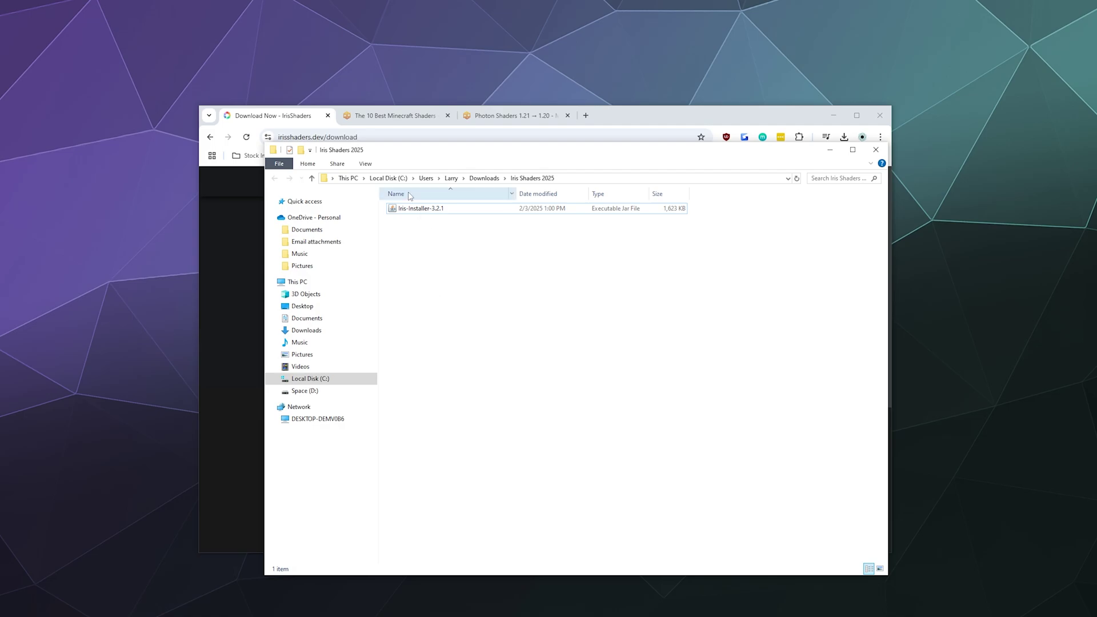
Run Iris-Installer-3.2.1 and install Iris + Fabric for game version 1.21.4, agreeing to update the existing mods folder.
left_click(403, 210)
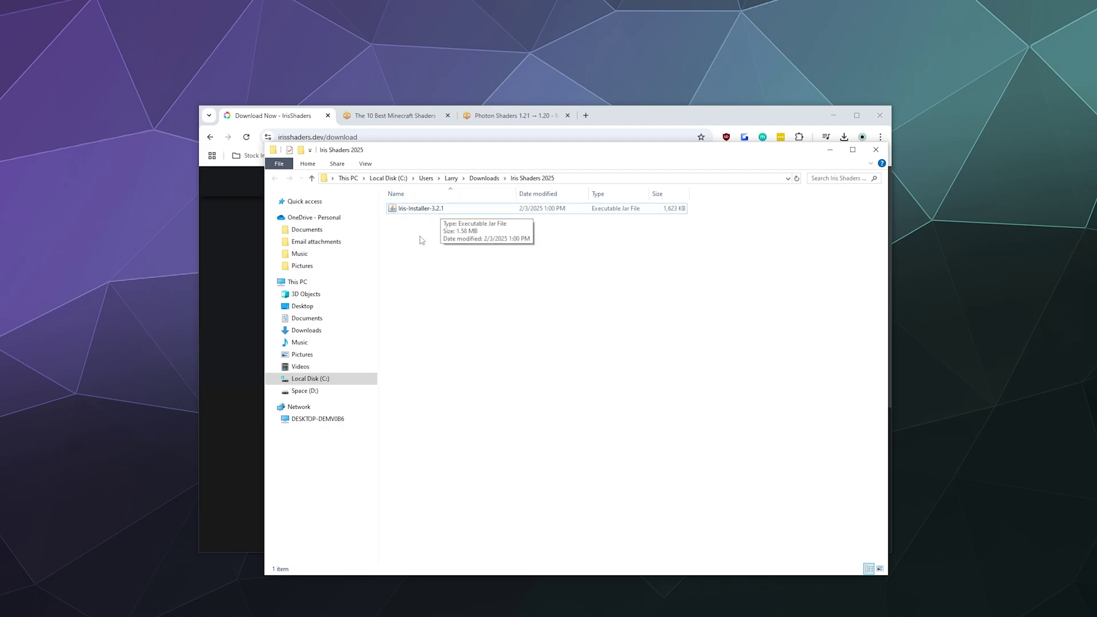
double_click(411, 207)
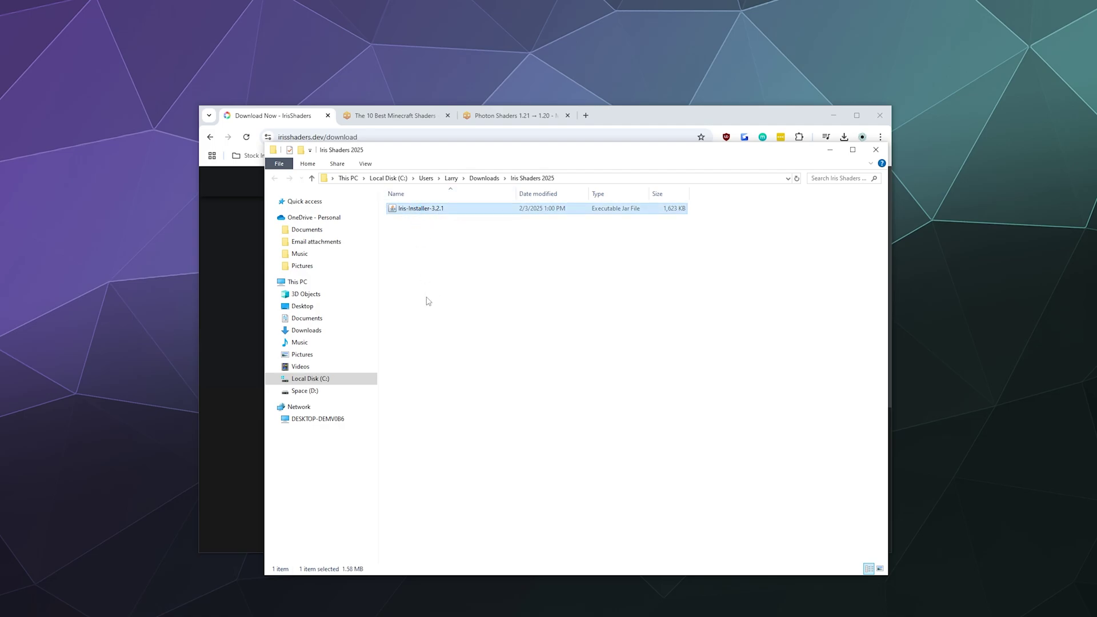
left_click_drag(511, 167, 566, 171)
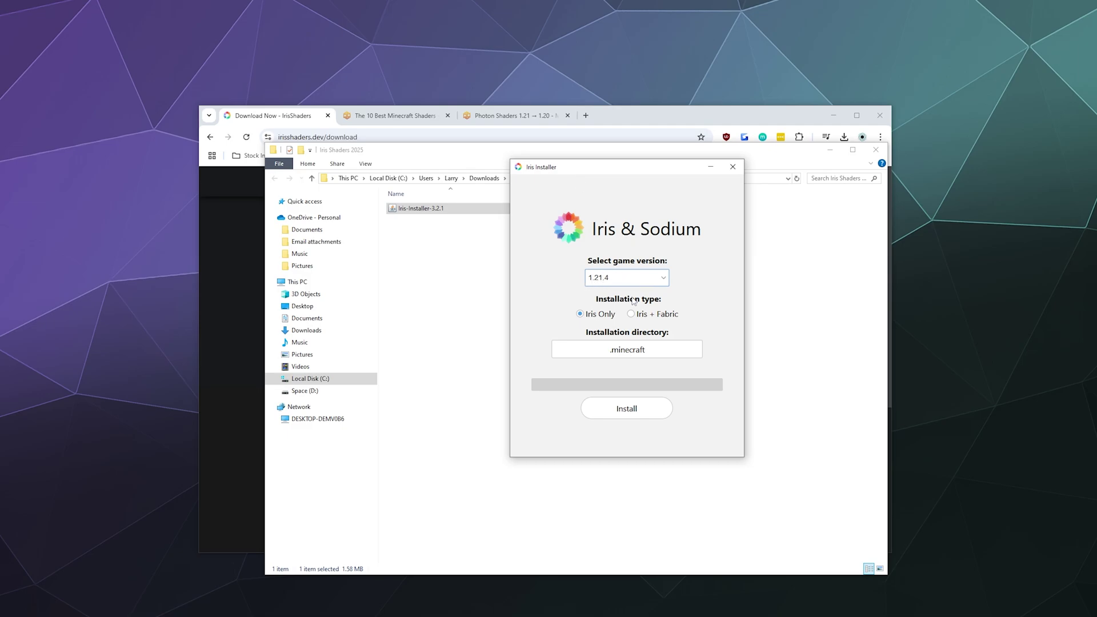
left_click(632, 315)
left_click(623, 409)
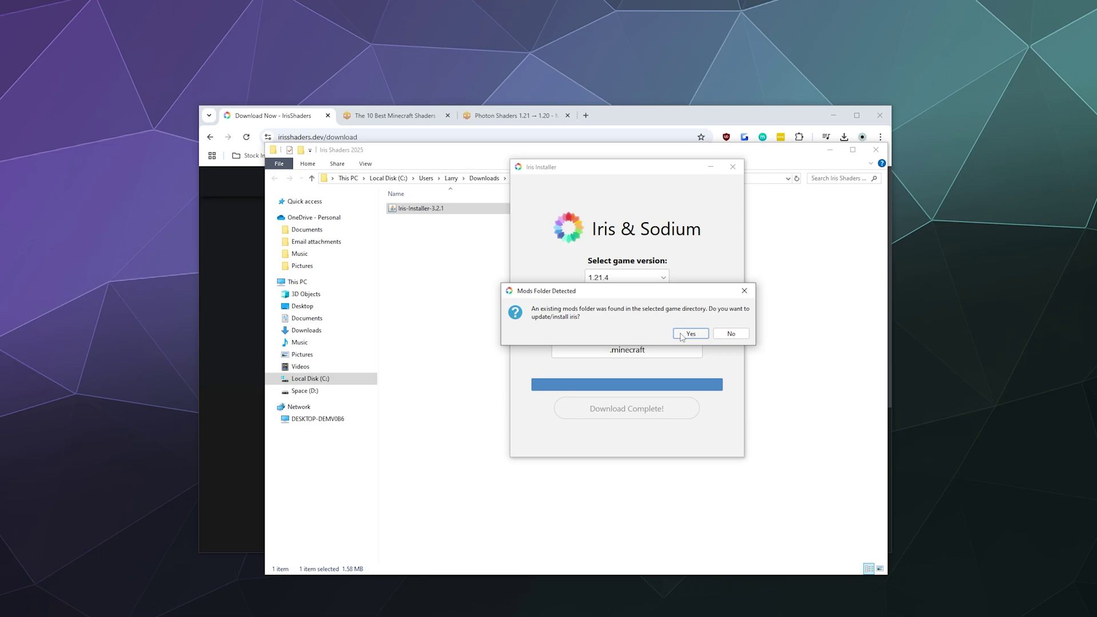
left_click(690, 334)
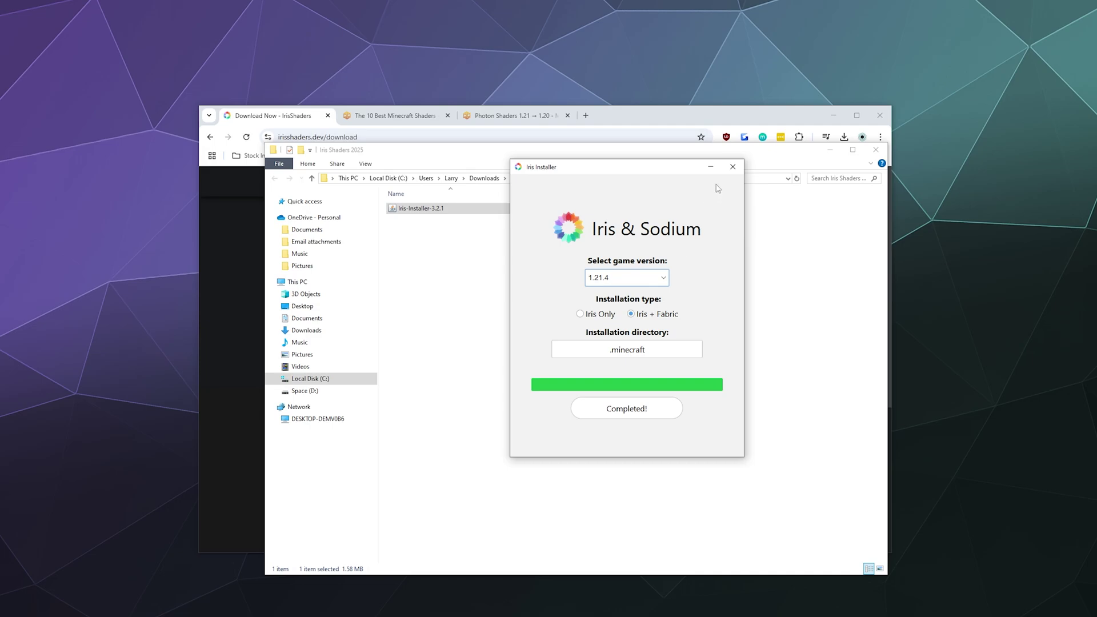
left_click(732, 167)
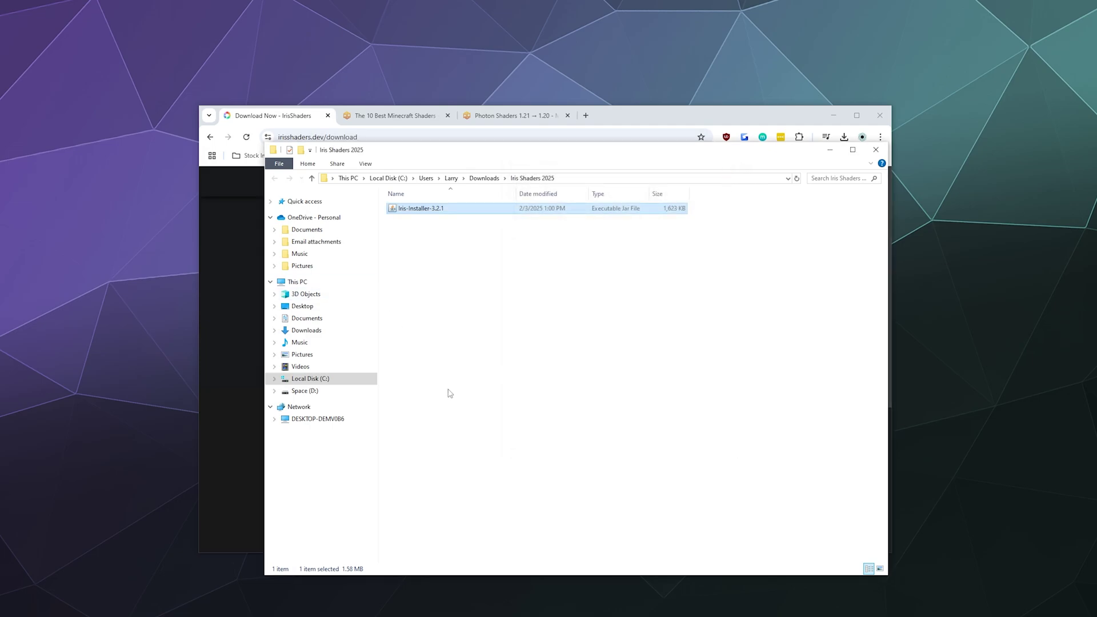
Switch to the Minecraft Launcher and open the game folder of the Fabric Loader 1.21.4 installation.
left_click(90, 598)
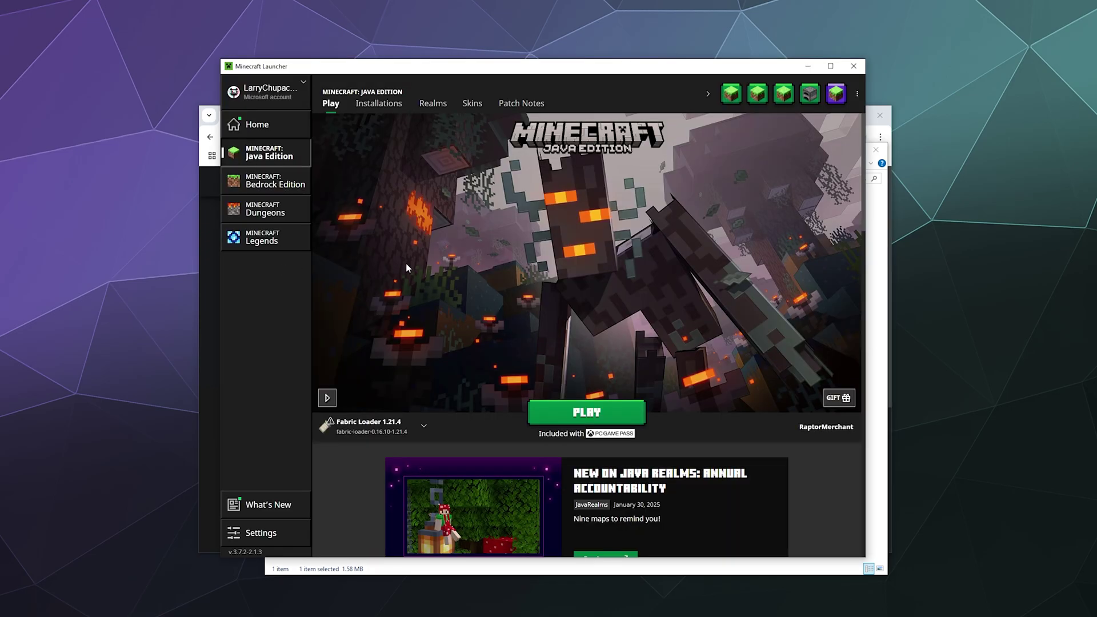
left_click(391, 106)
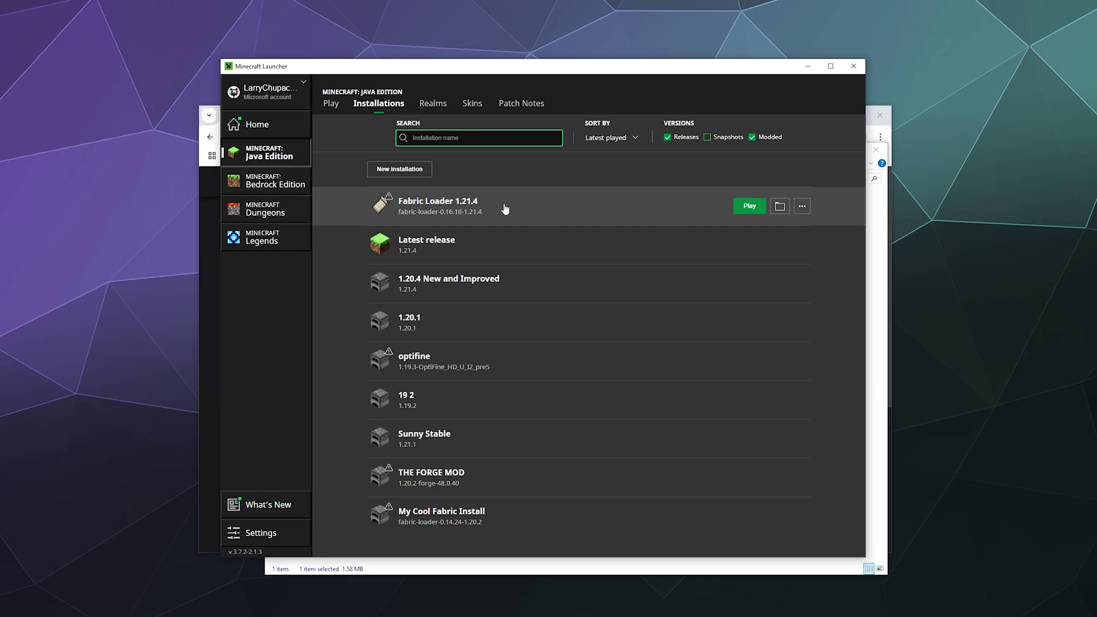
left_click(780, 207)
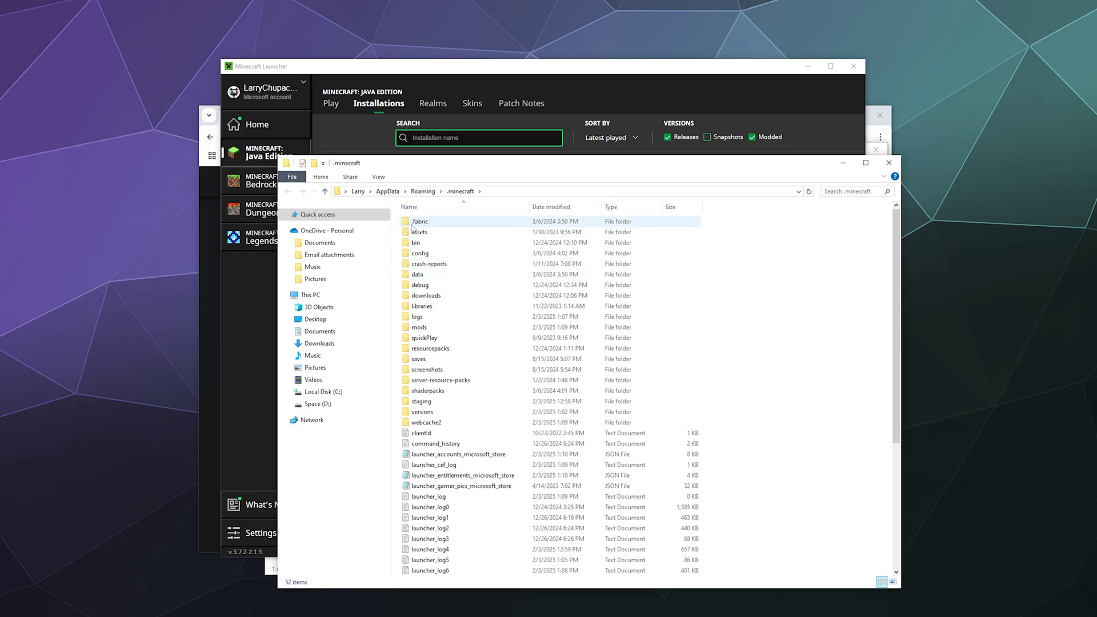
Check the contents of the mods folder in .minecraft, and open the shaderpacks folder.
left_click(454, 227)
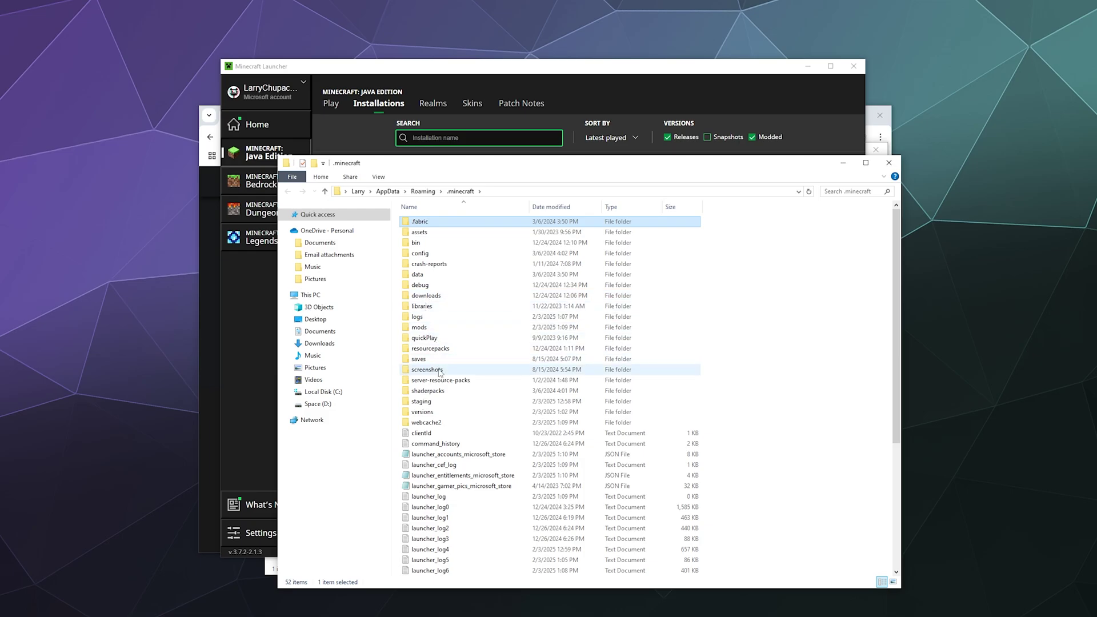
double_click(429, 328)
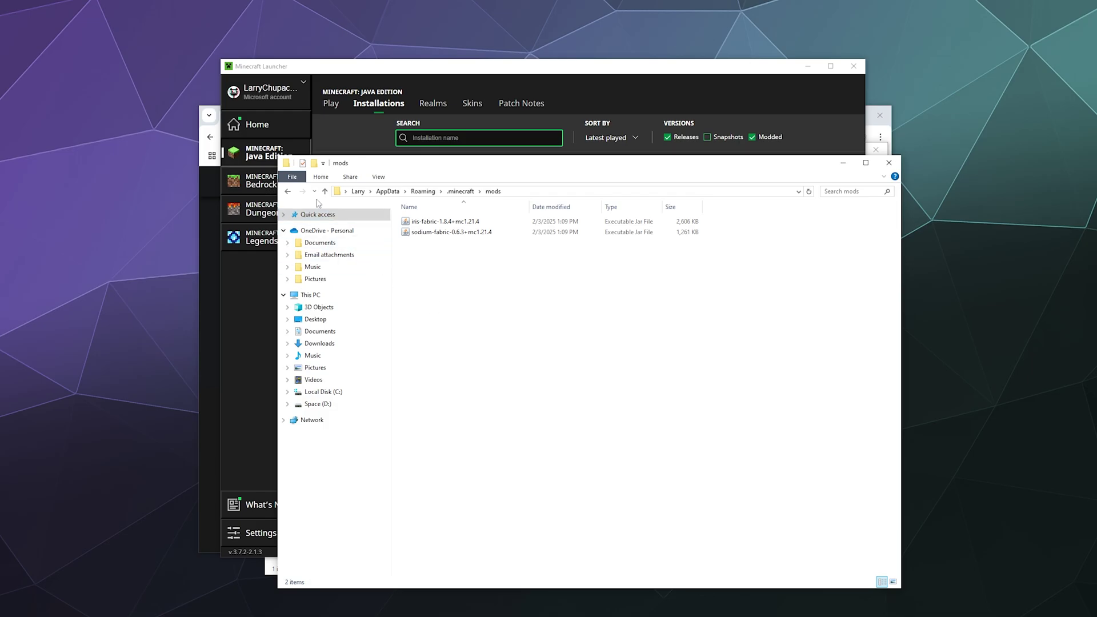
left_click(288, 193)
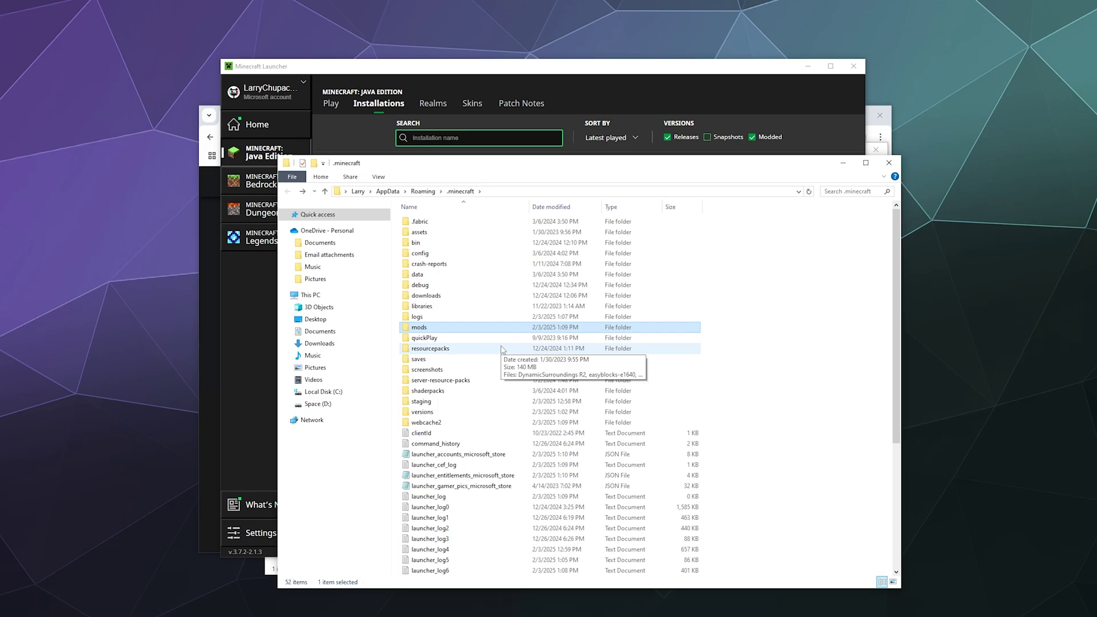
left_click(454, 392)
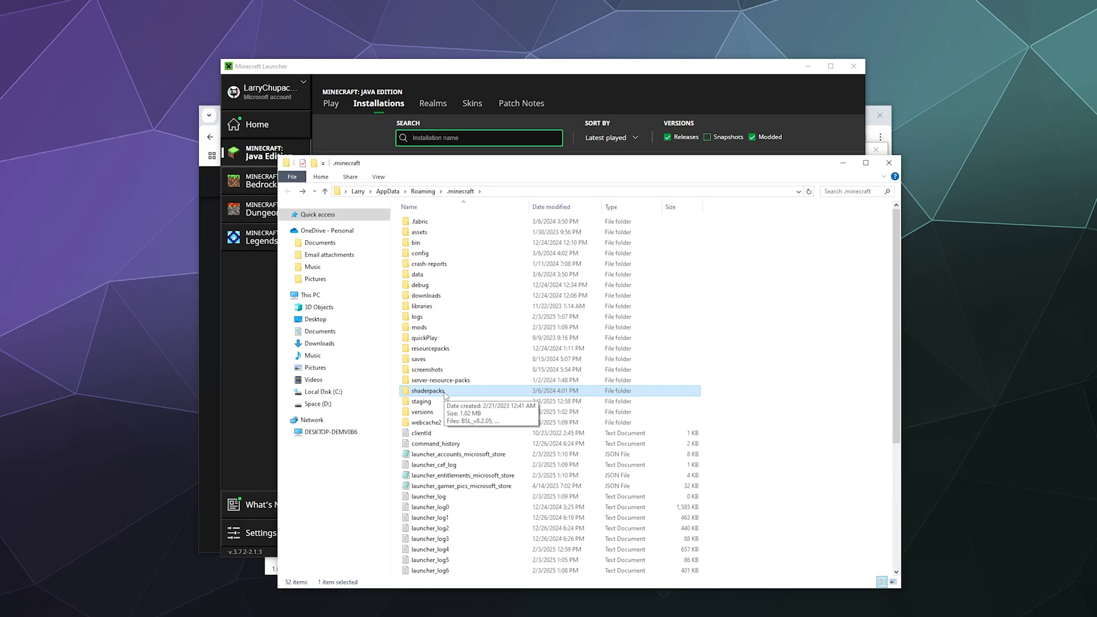
double_click(445, 393)
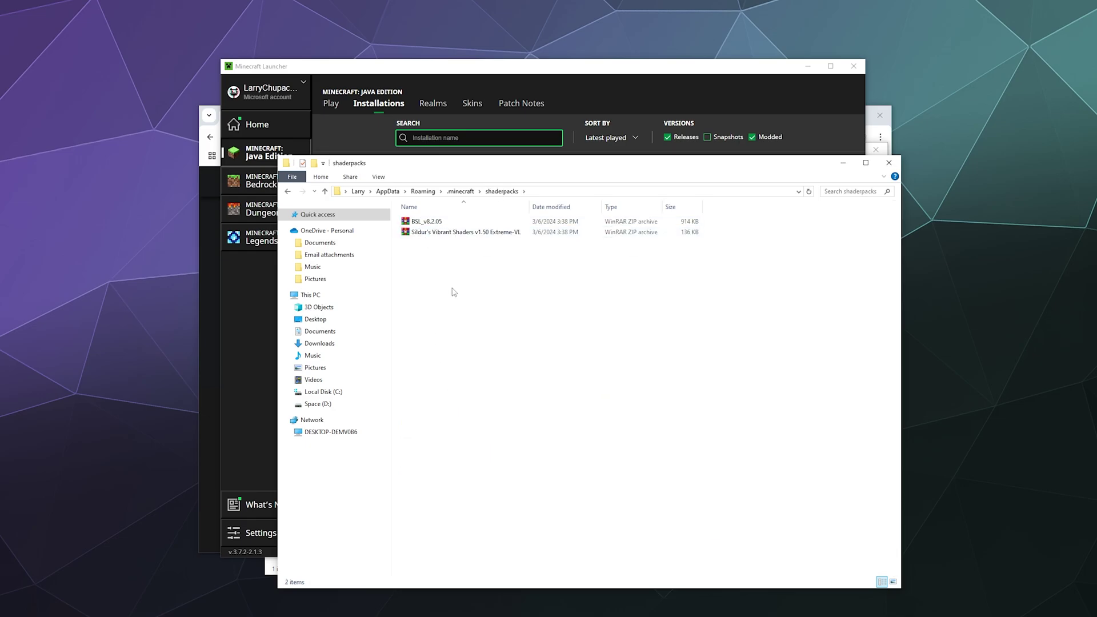
Delete the old BSL_v8.2.05 and Sildur's Vibrant Shaders v1.50 Extreme-VL archives from the shaderpacks folder and shift its window aside.
left_click_drag(453, 292, 403, 214)
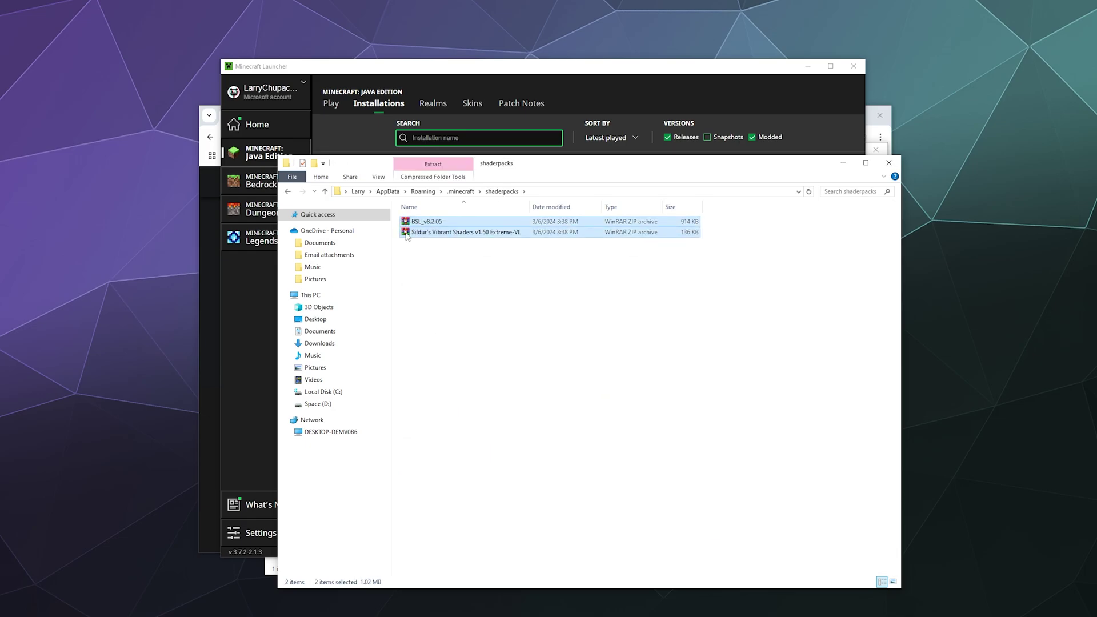
right_click(406, 236)
left_click(429, 457)
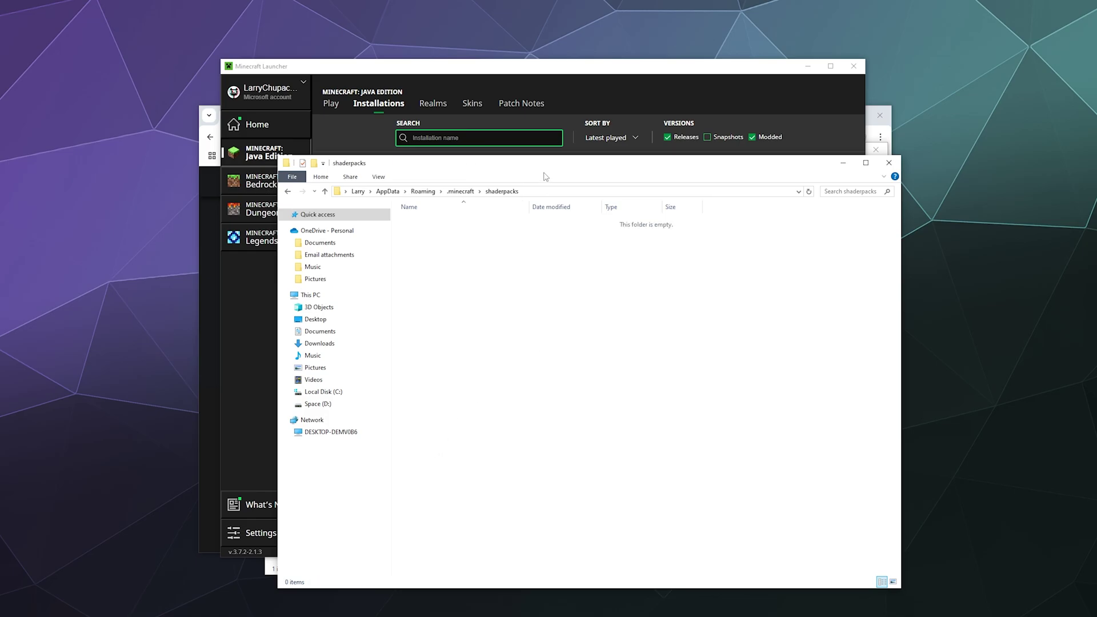
left_click_drag(544, 173, 705, 196)
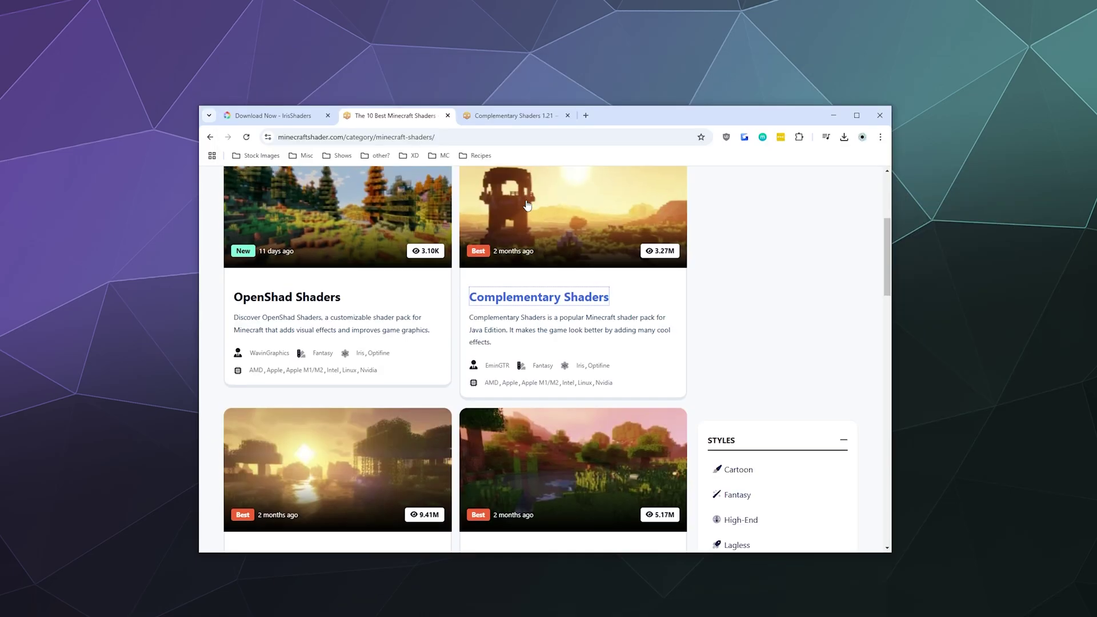
Switch to the browser and look through the shader packs offered on The 10 Best Minecraft Shaders page.
scroll(542, 354, "up", 5)
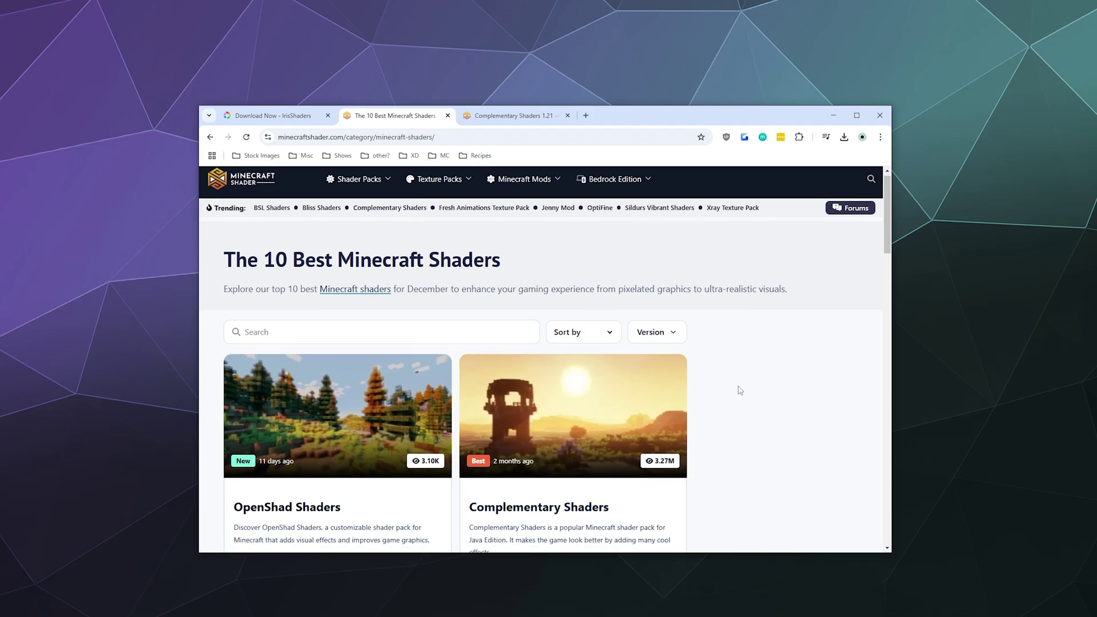
scroll(379, 249, "down", 3)
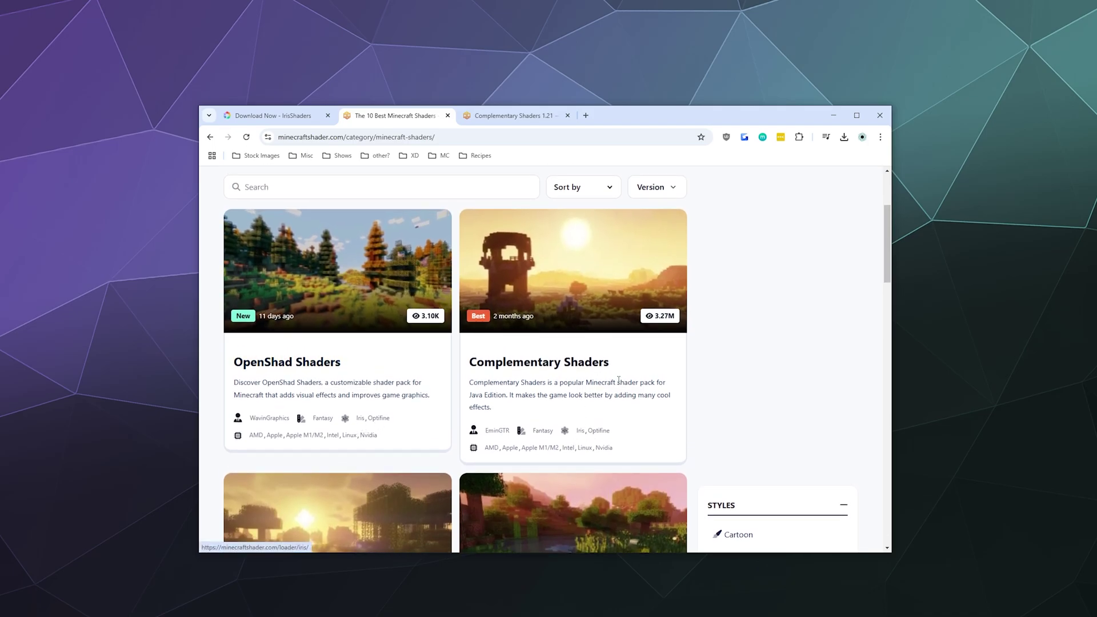
scroll(534, 419, "down", 1)
scroll(534, 420, "down", 3)
scroll(570, 288, "up", 5)
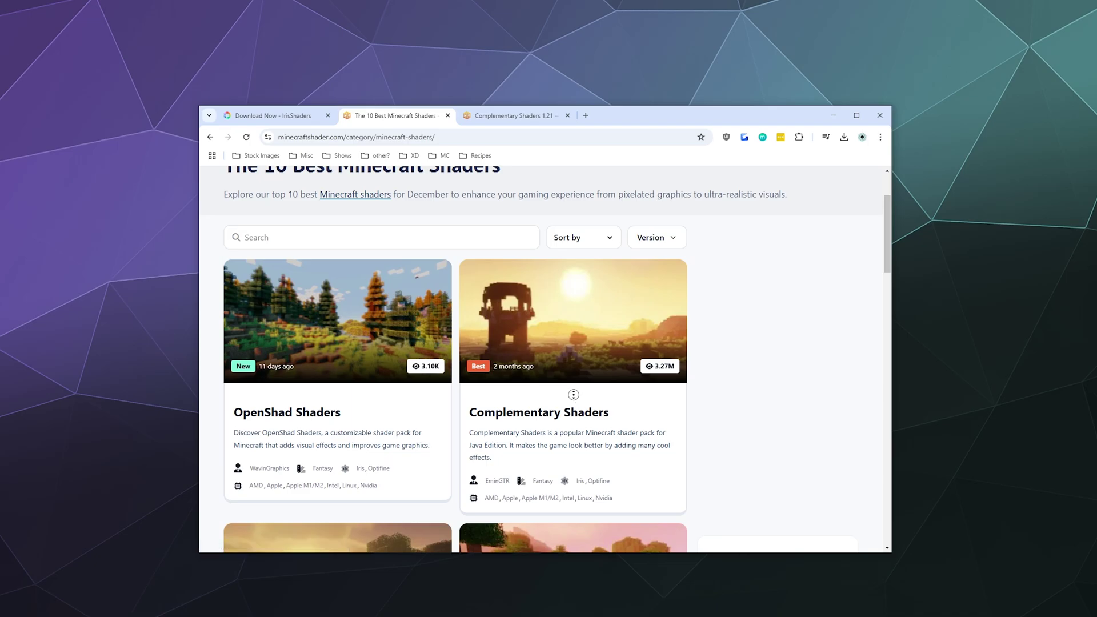
scroll(571, 392, "up", 2)
Open the installation guide on the Complementary Shaders page and jump to its download section.
left_click(511, 115)
scroll(333, 304, "up", 10)
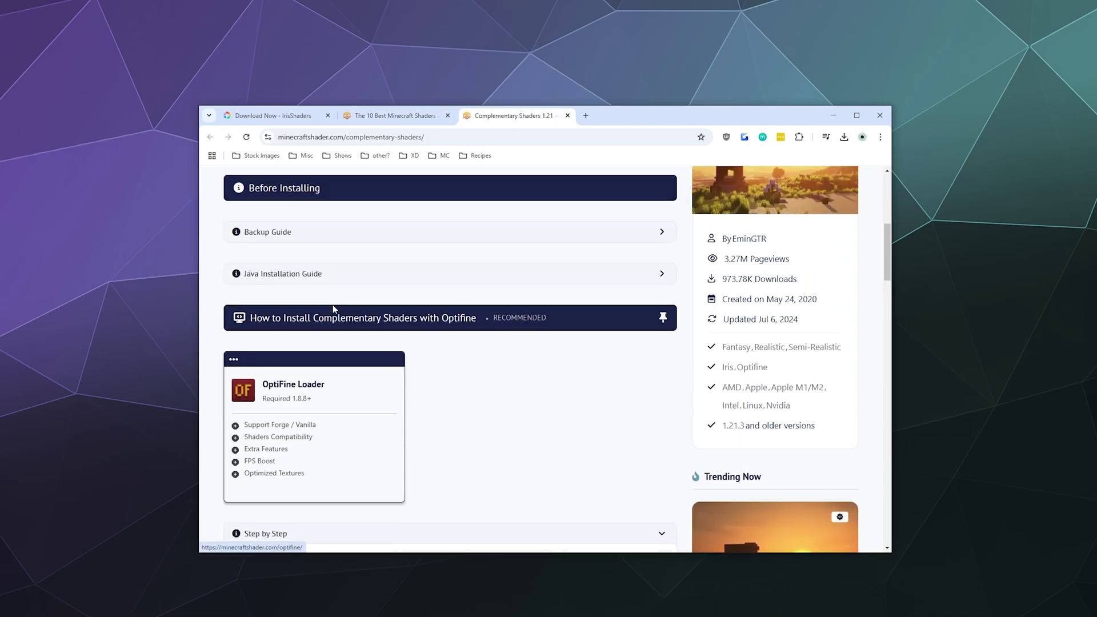
left_click(256, 416)
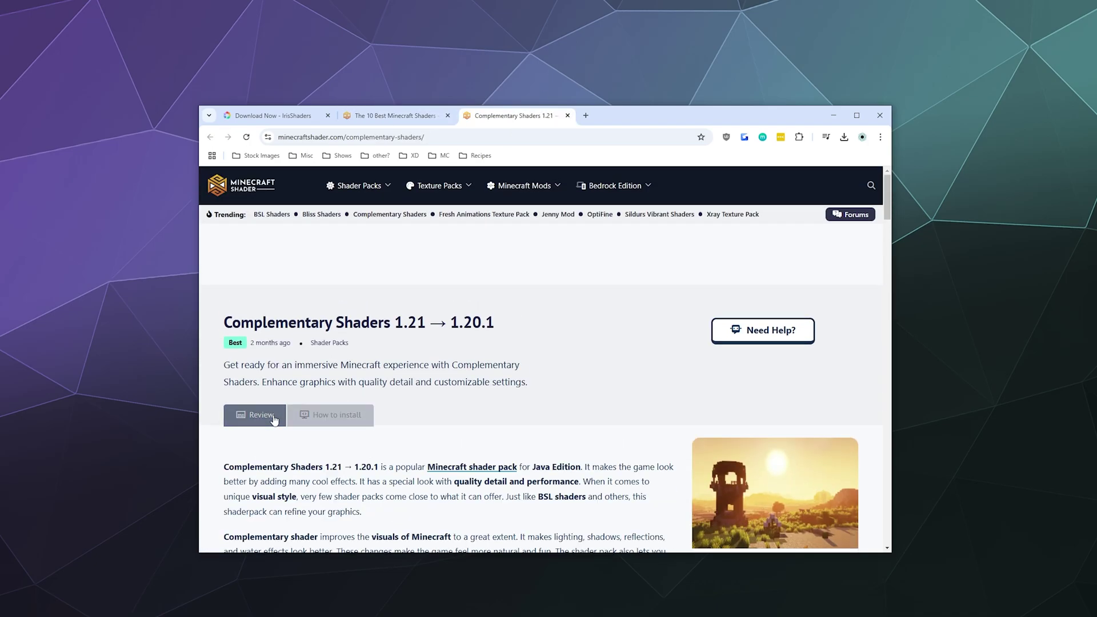
left_click(336, 415)
scroll(476, 341, "down", 4)
scroll(476, 343, "down", 14)
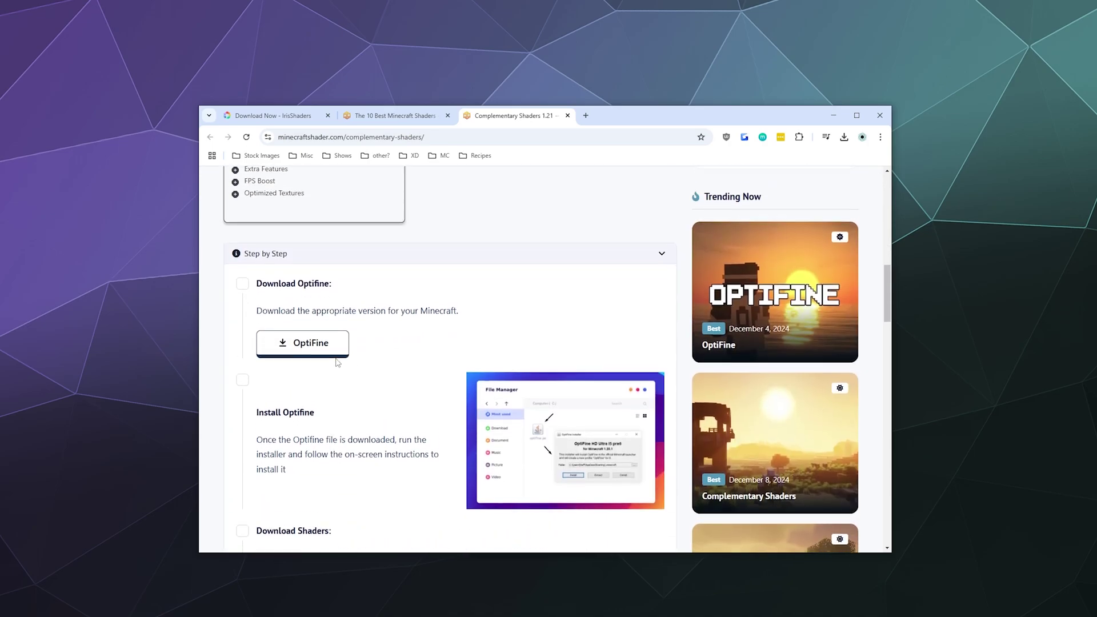
scroll(337, 362, "up", 2)
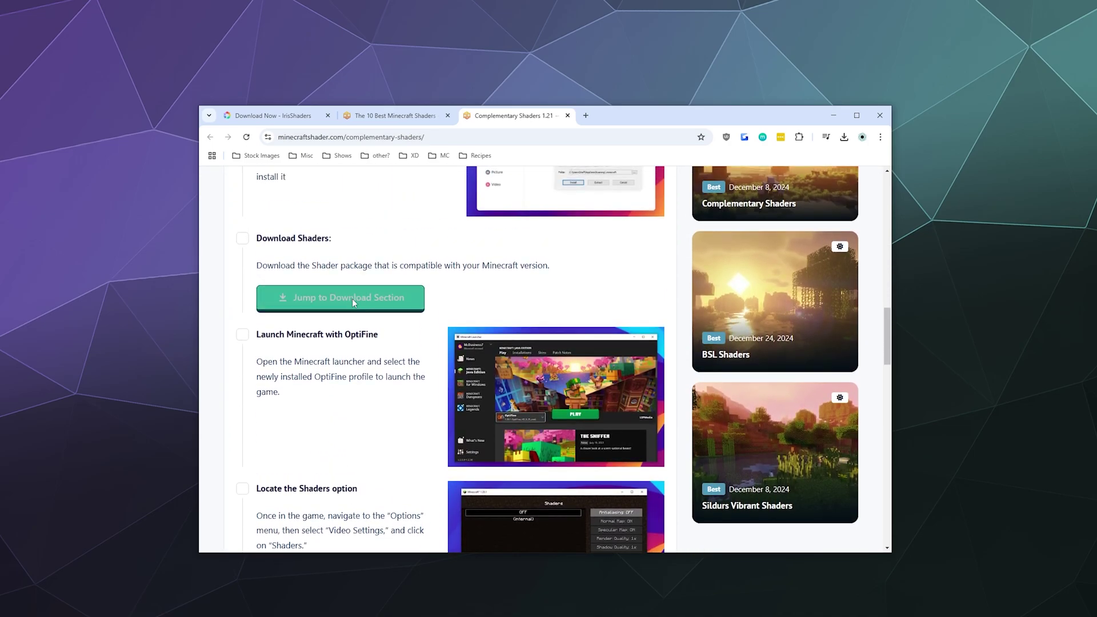
left_click(350, 297)
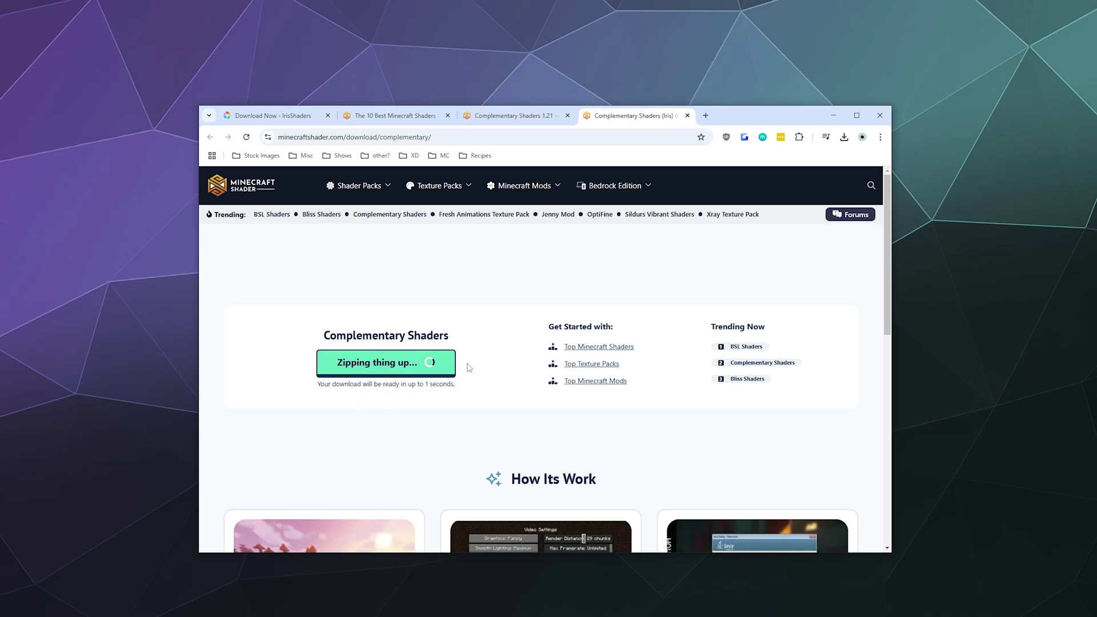
Download ComplementaryUnbound_r5.4.zip, saving it in a new folder named Shader Packs inside Iris Shaders 2025.
left_click(431, 365)
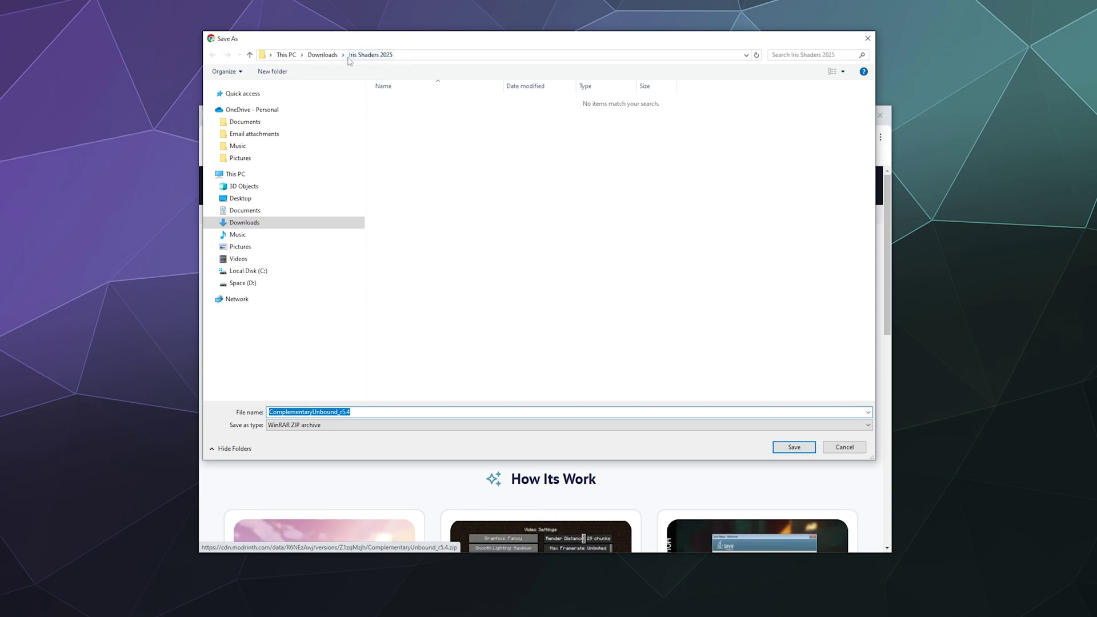
left_click(275, 73)
type("Shade")
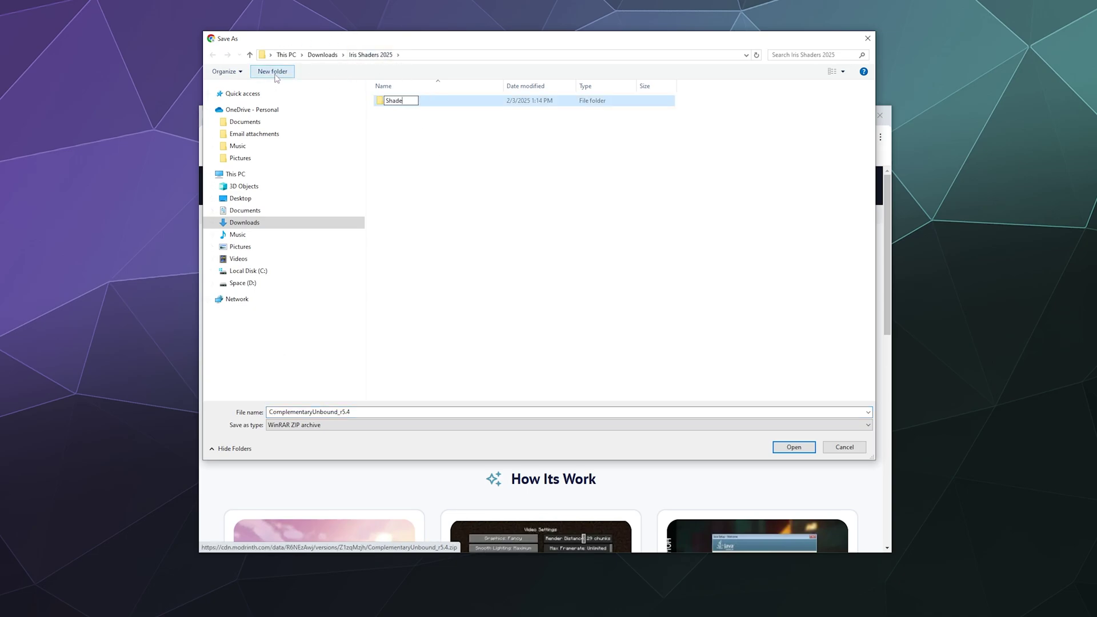
type("r Pakcs")
key("BackSpace")
key("BackSpace")
key("BackSpace")
type("cks")
key("Return")
key("Return")
left_click(800, 448)
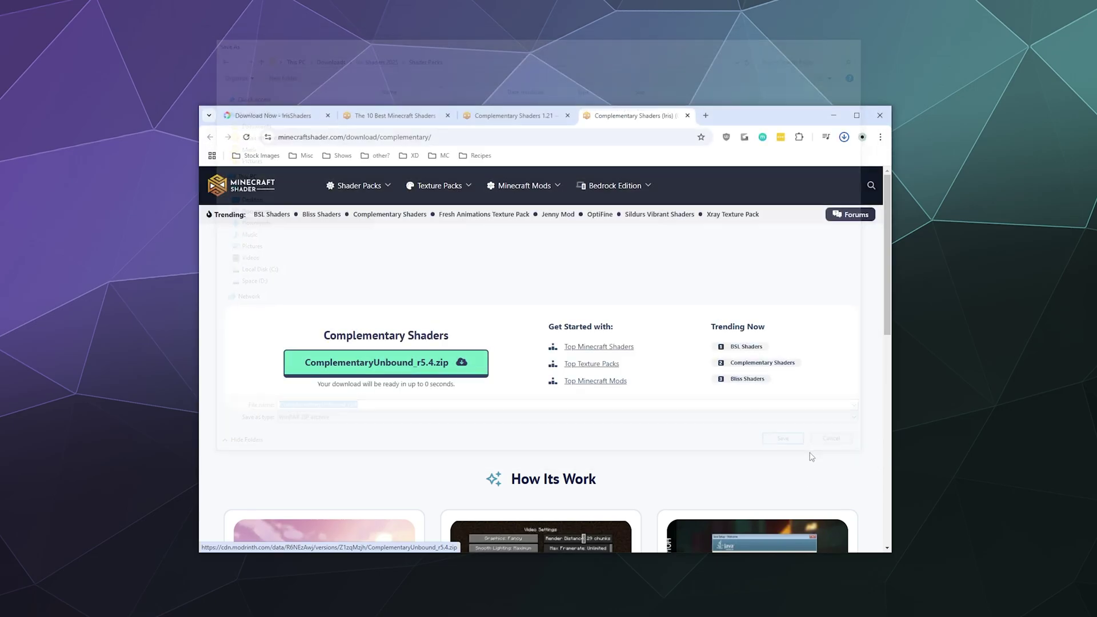
Open Sildurs Vibrant Shaders from the shader list and go through its installation guide to the download.
left_click(394, 116)
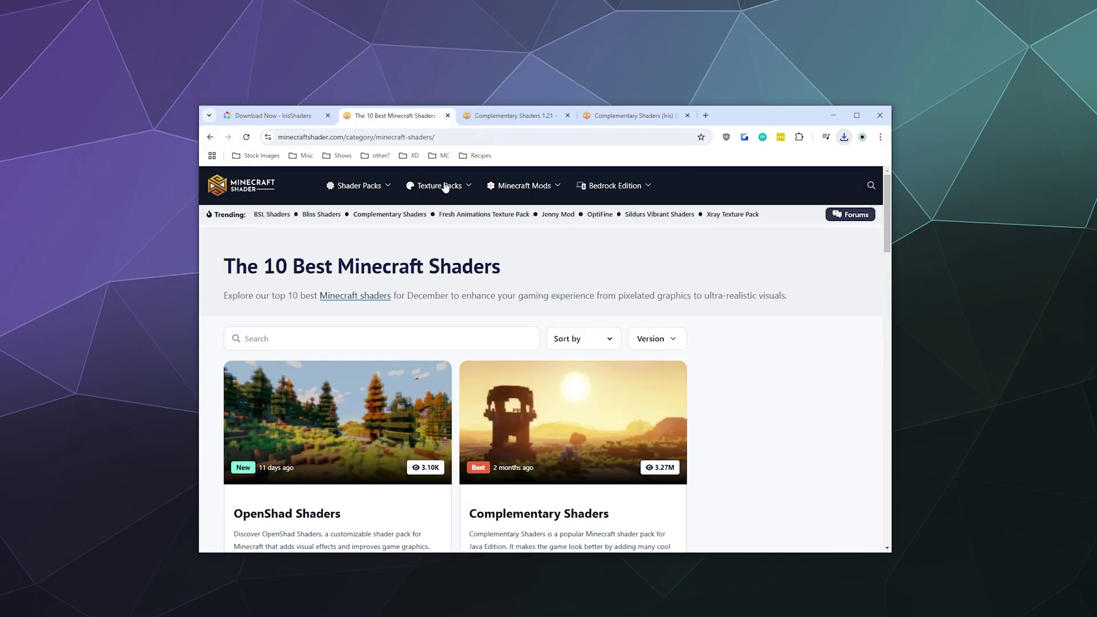
scroll(348, 301, "down", 5)
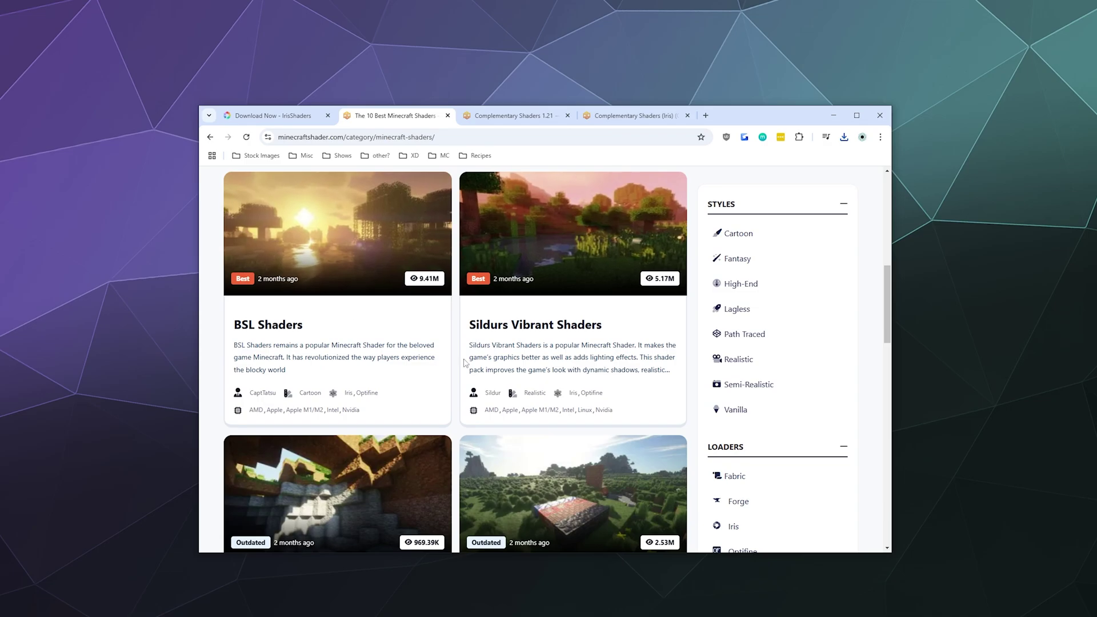
left_click(598, 239)
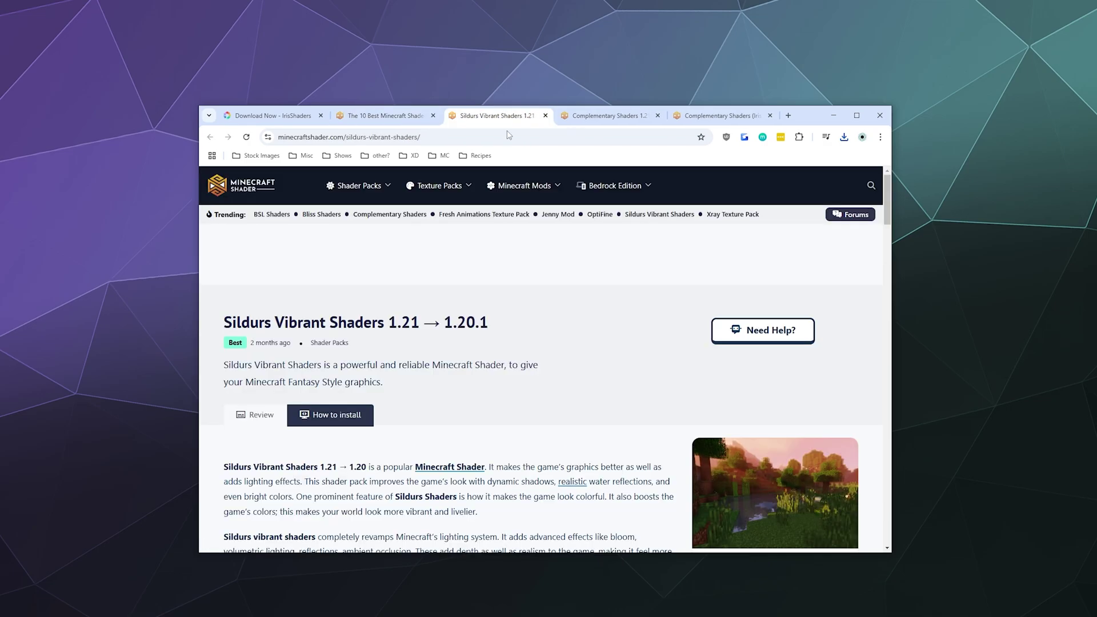
left_click(343, 415)
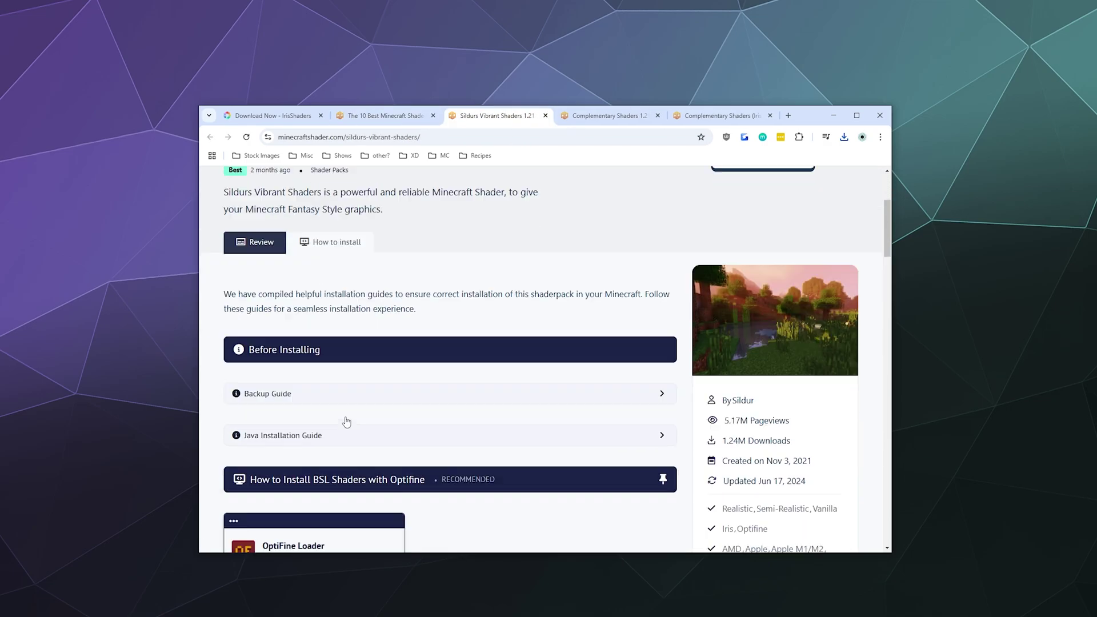
scroll(343, 412, "down", 5)
scroll(343, 412, "down", 5)
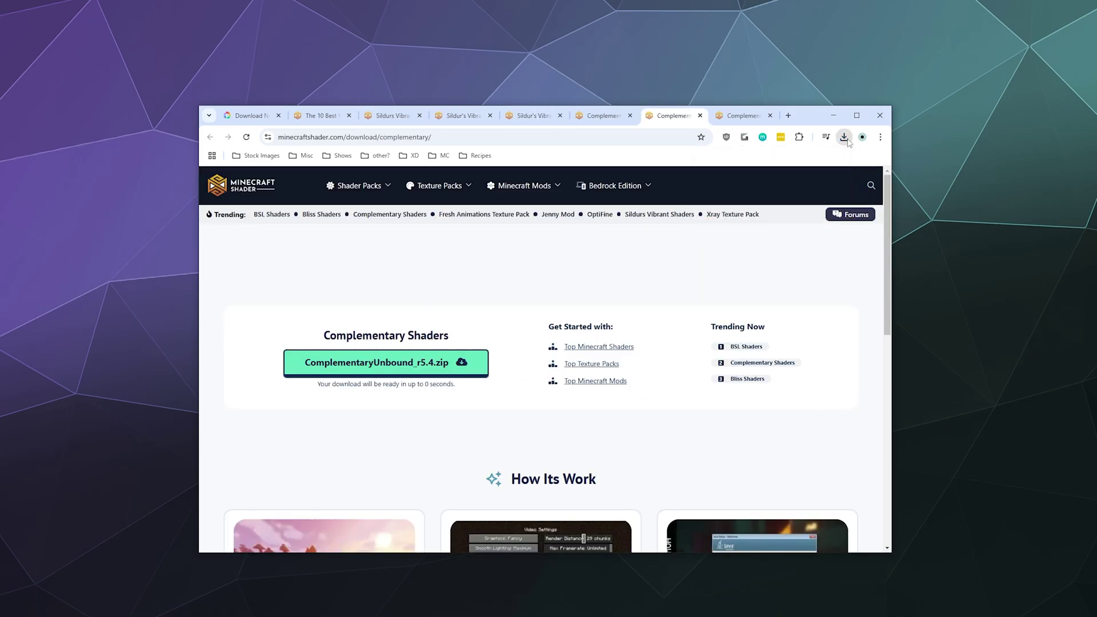
Show the downloaded shader archives in their Shader Packs folder from the browser's download list.
left_click(844, 137)
left_click(843, 138)
left_click(808, 181)
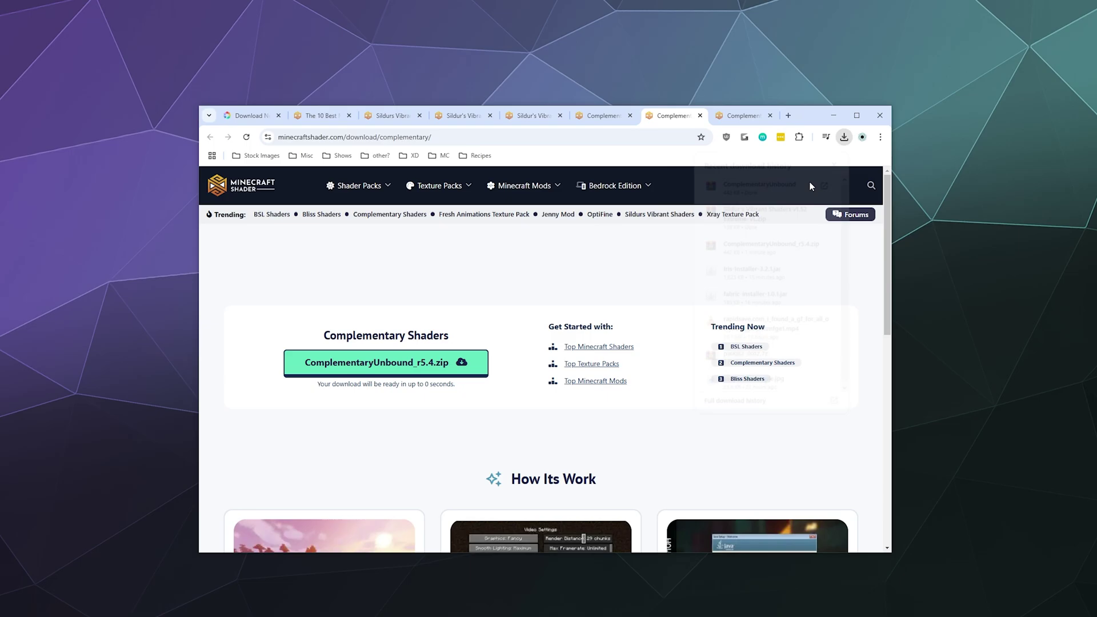
Copy ComplementaryUnbound_r5.4 and Sildur's Vibrant Shaders v1.52 Extreme-VL into the shaderpacks folder of .minecraft, and close both folder windows.
left_click_drag(526, 271, 469, 225)
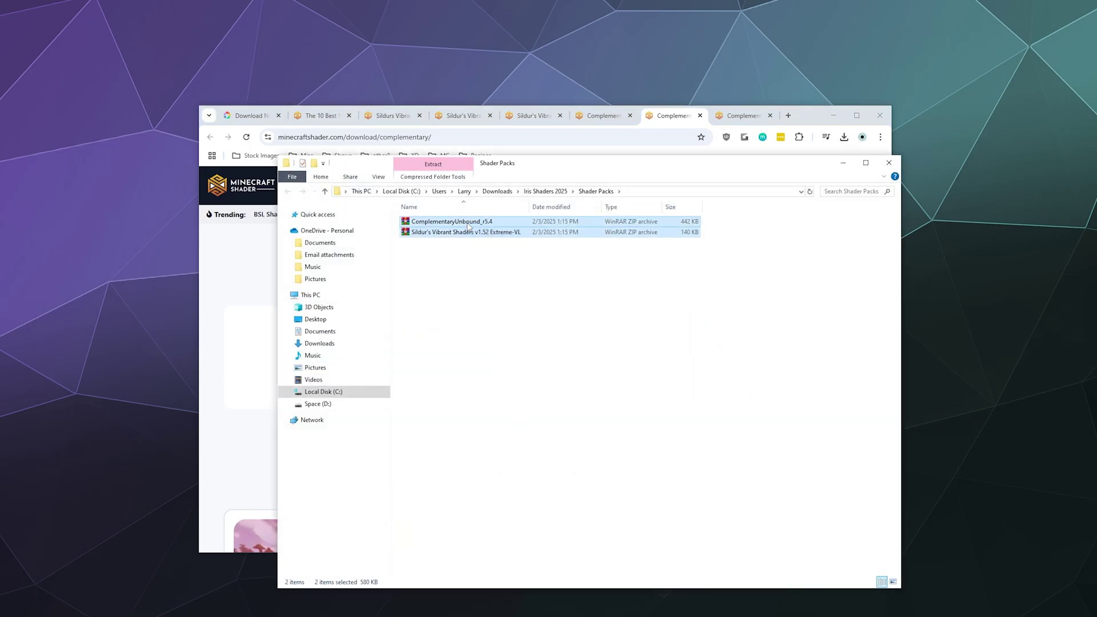
left_click(445, 613)
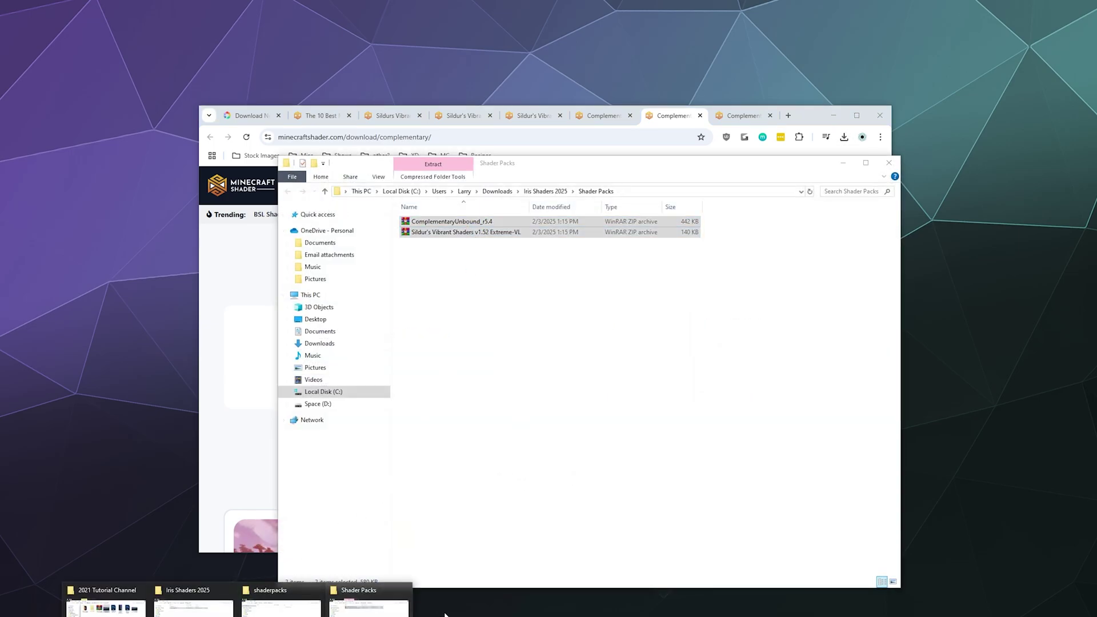
left_click(280, 600)
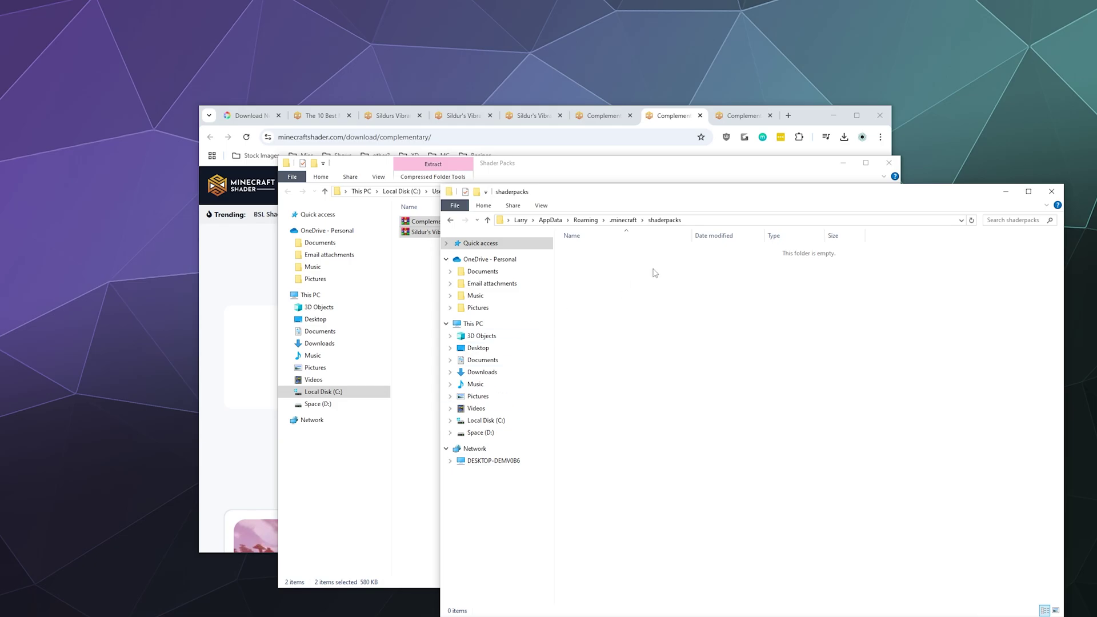
left_click(623, 220)
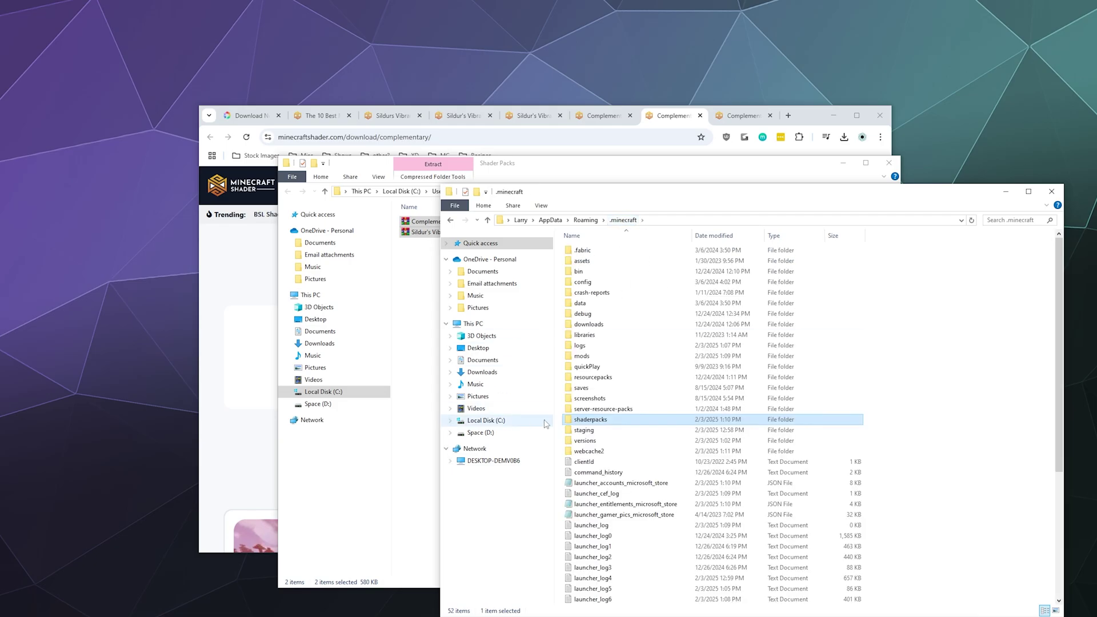
double_click(614, 418)
key("ctrl+v")
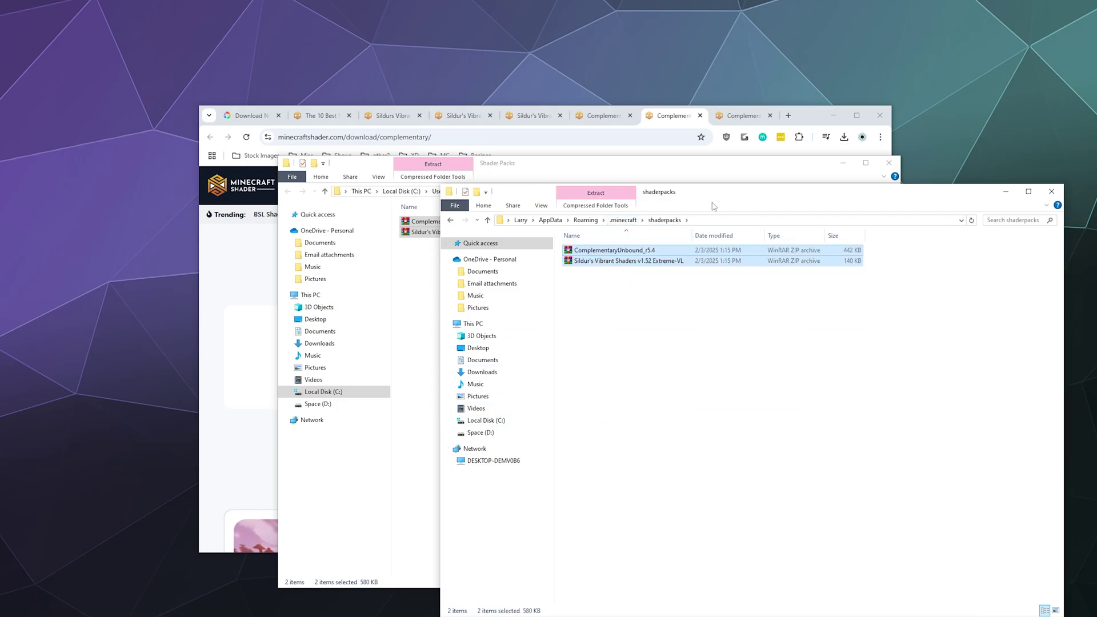
left_click_drag(718, 200, 550, 148)
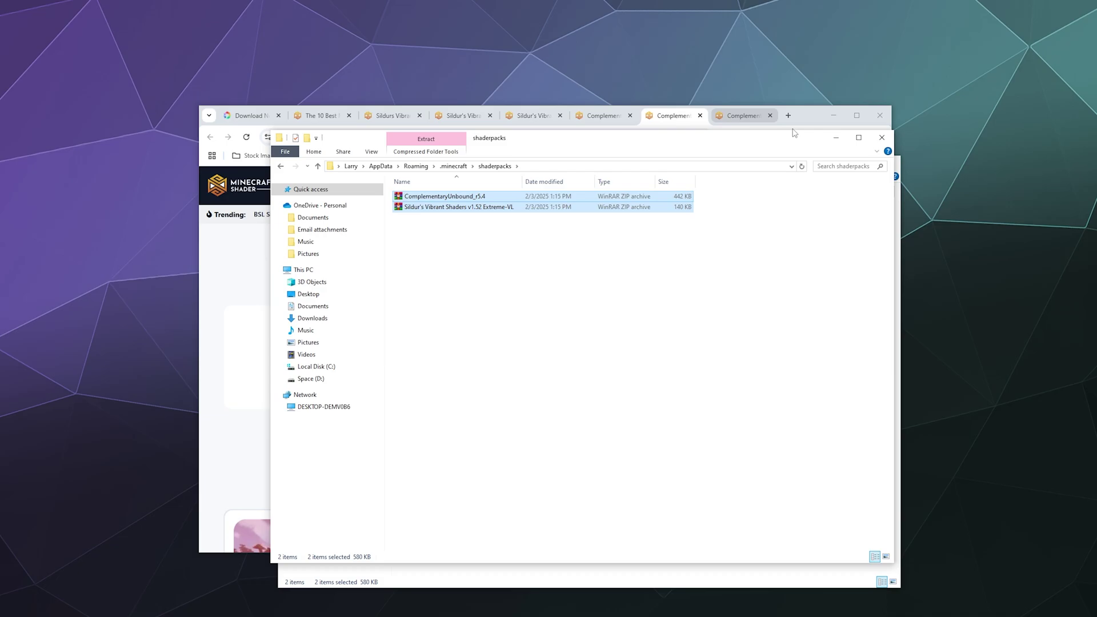
left_click(881, 137)
left_click(889, 164)
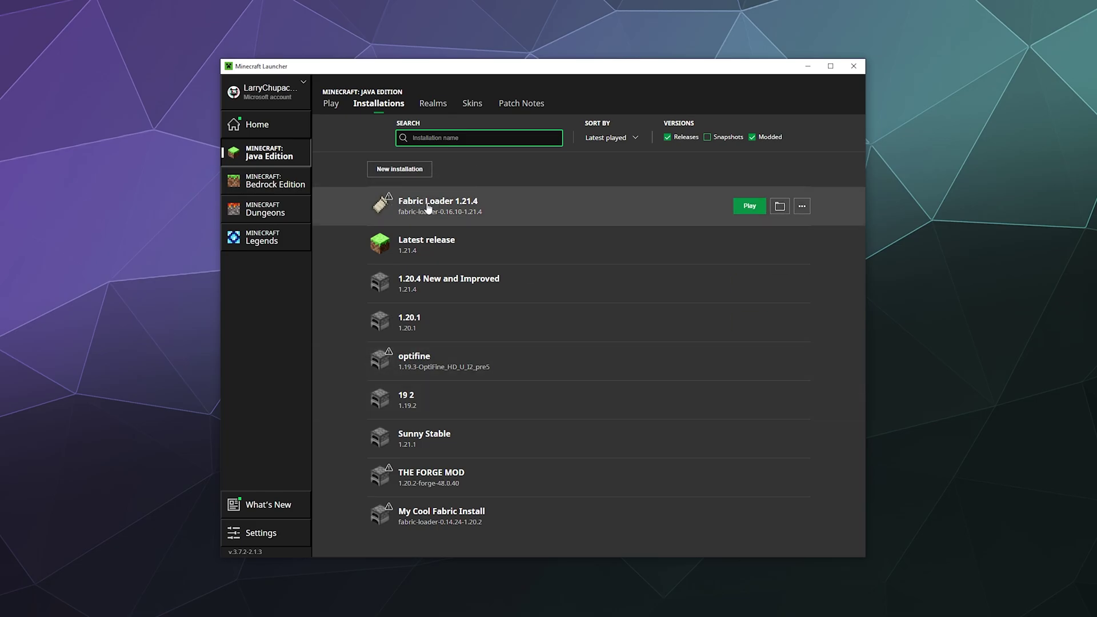
Launch the Fabric Loader 1.21.4 installation from the Minecraft Launcher, accepting the modified-installation risks without further warnings.
left_click(749, 206)
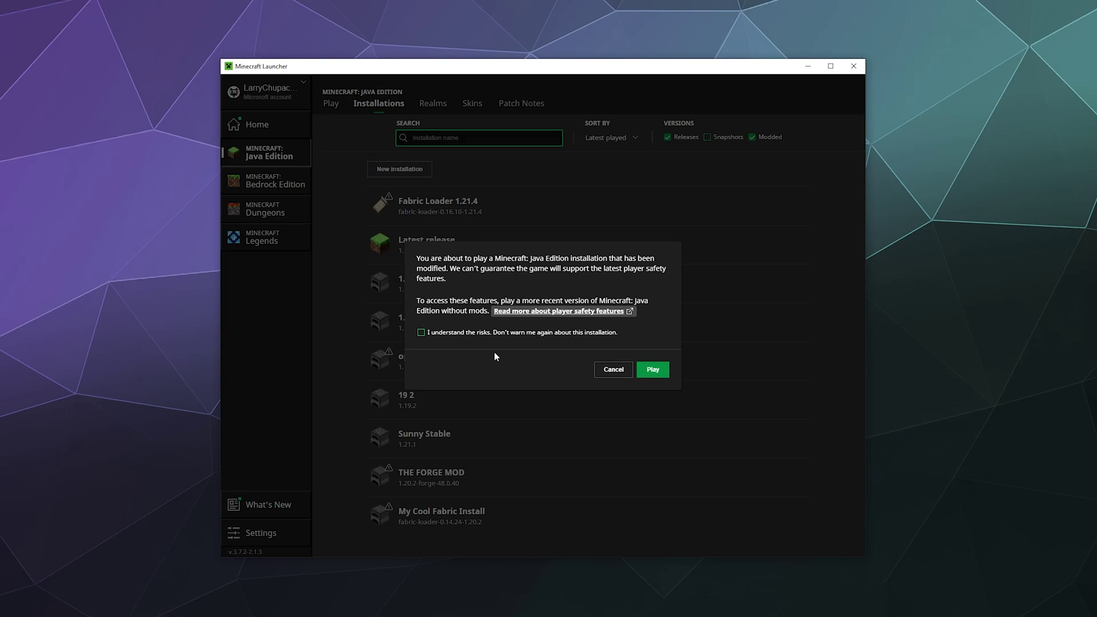
left_click(421, 332)
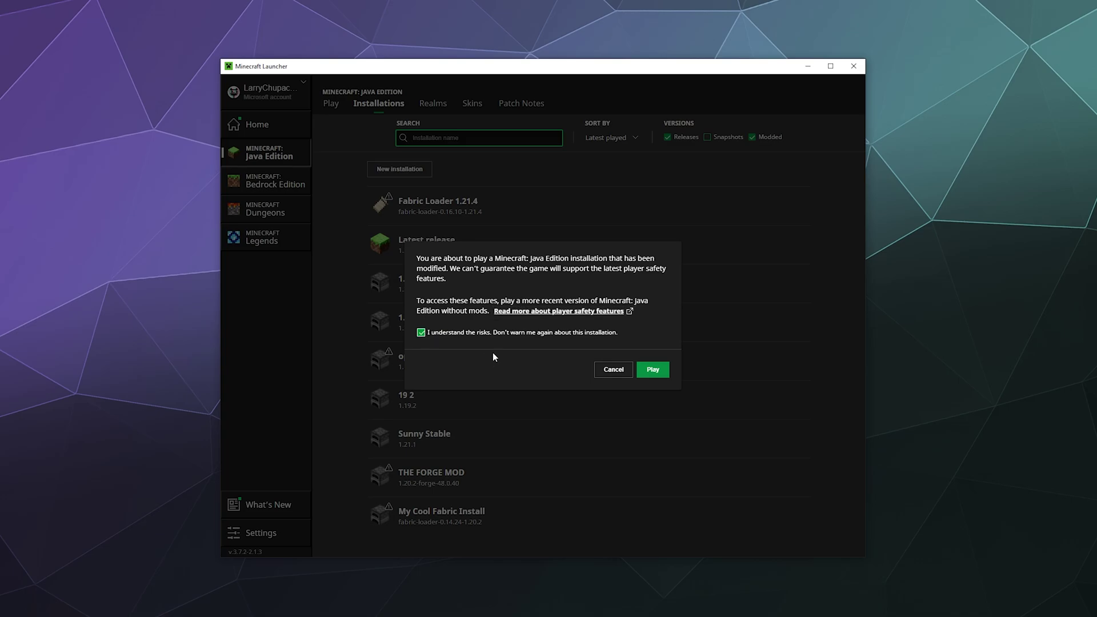
left_click(651, 371)
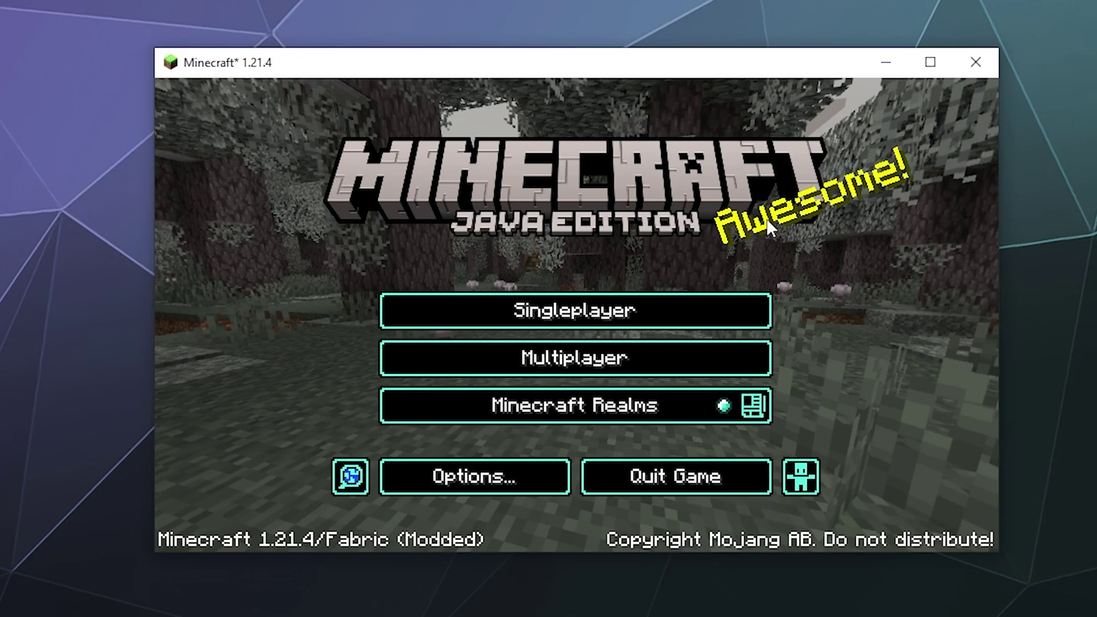
Create a new singleplayer world named Shaderpacks with the game mode set to Creative.
left_click(674, 309)
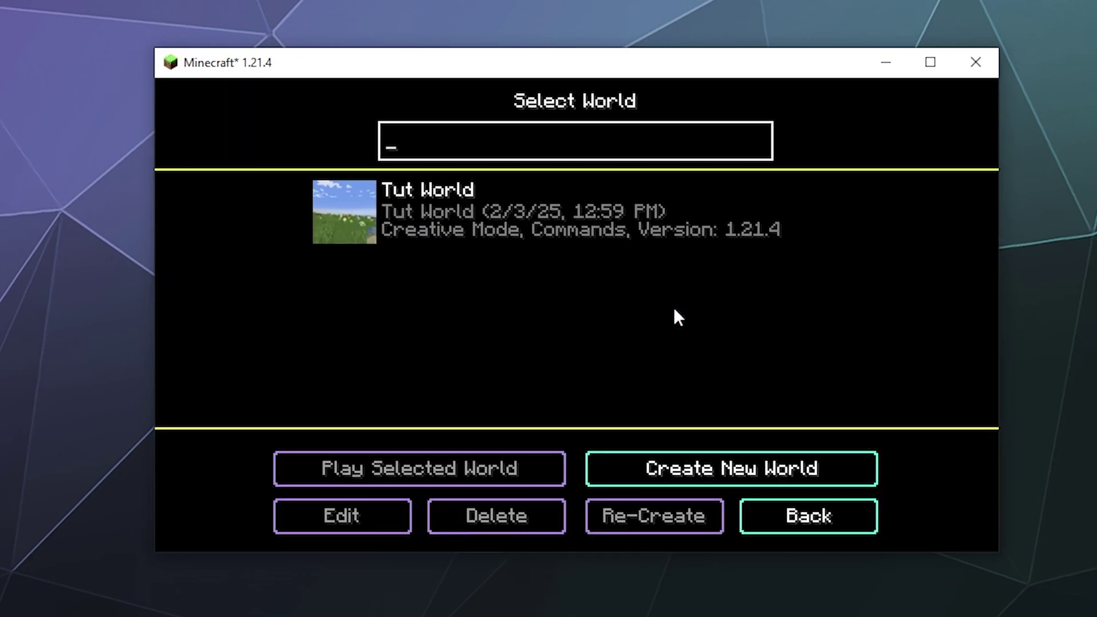
left_click(686, 470)
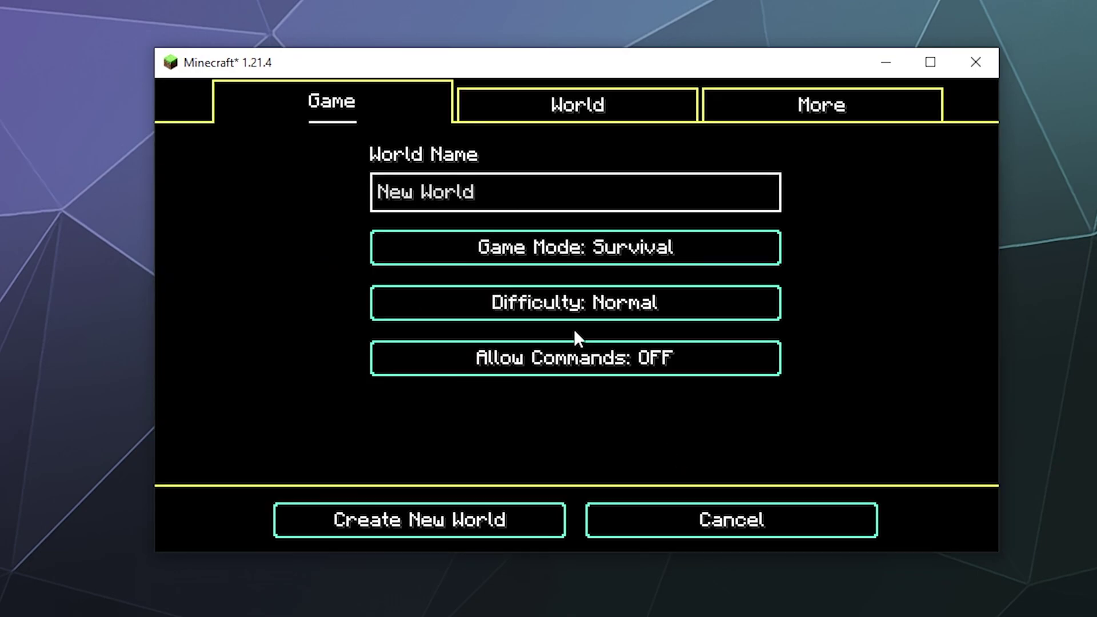
key("ctrl+a")
key("BackSpace")
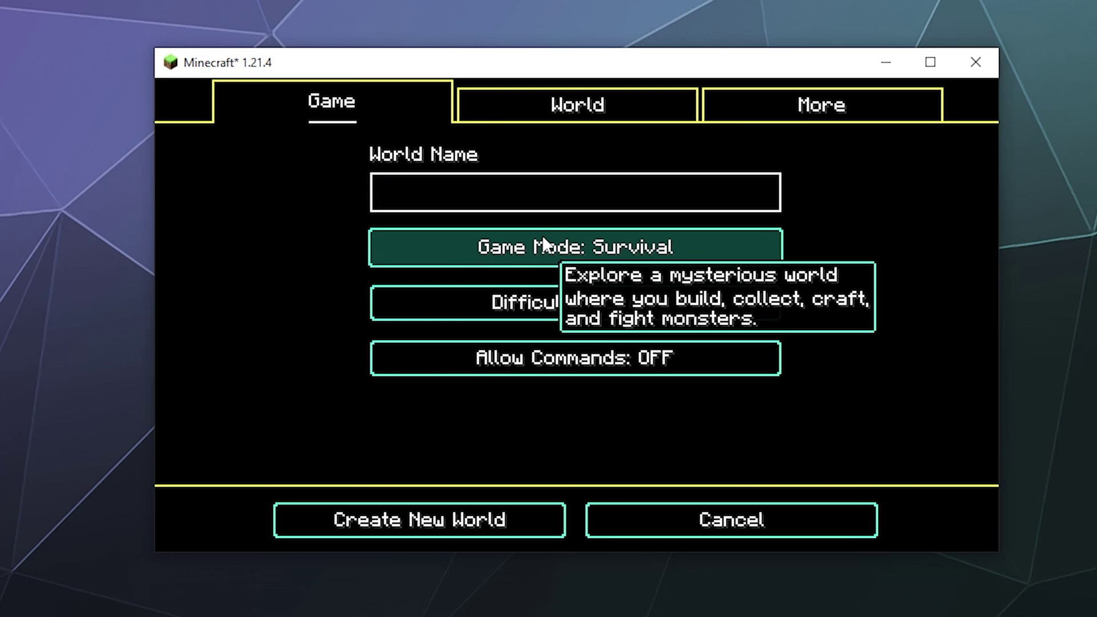
type("Shaderpacks")
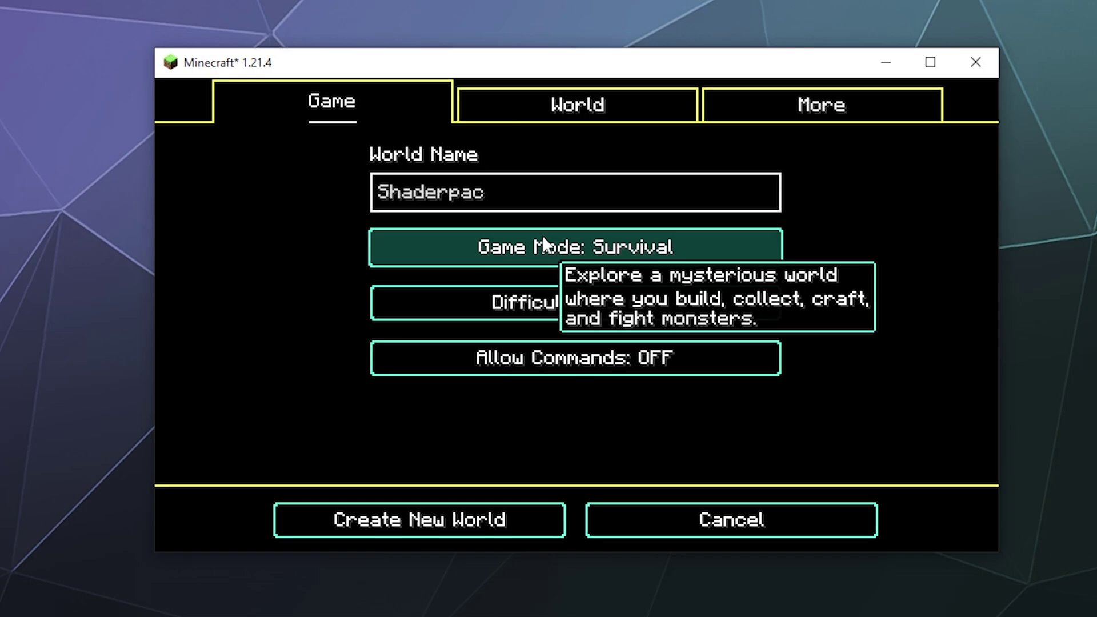
left_click(576, 234)
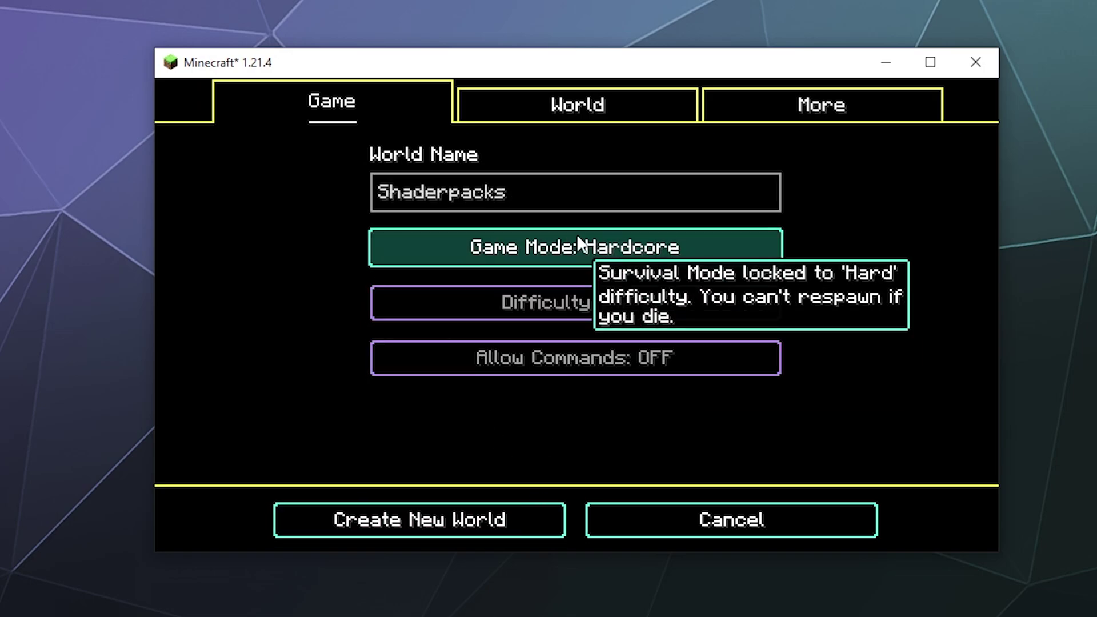
left_click(645, 231)
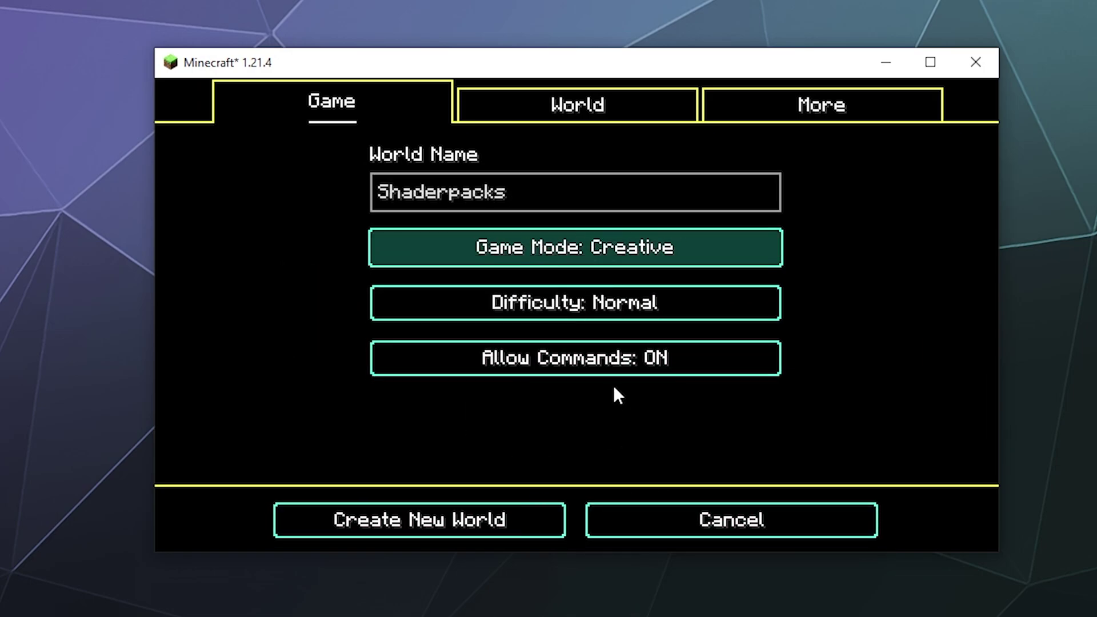
left_click(475, 536)
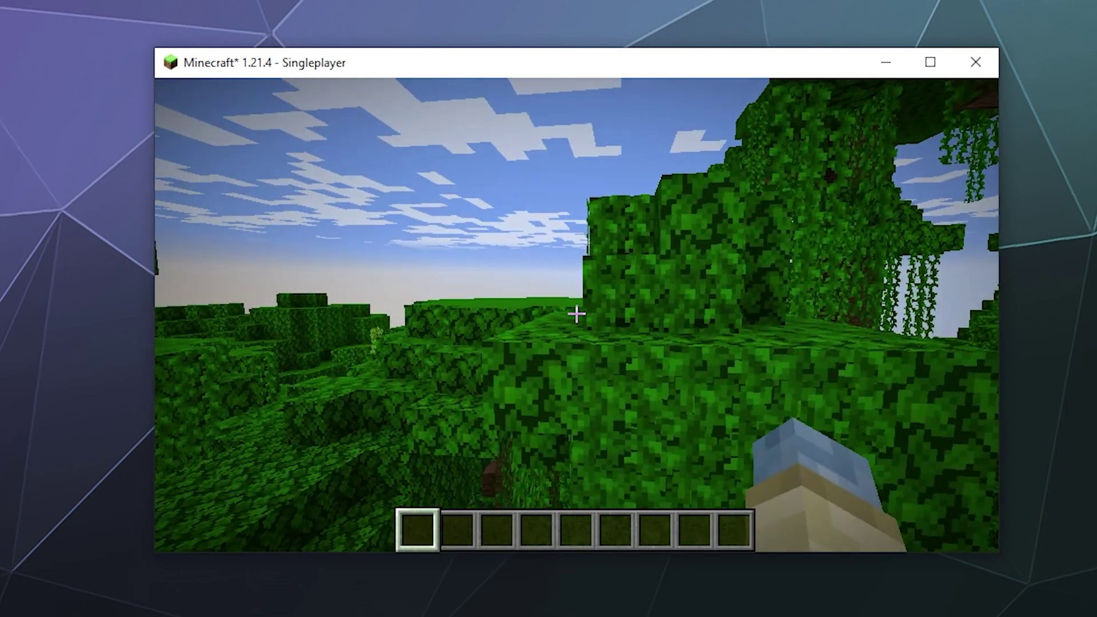
Pause the game, slightly enlarge its window and reposition it on the desktop, and resume playing.
key("Escape")
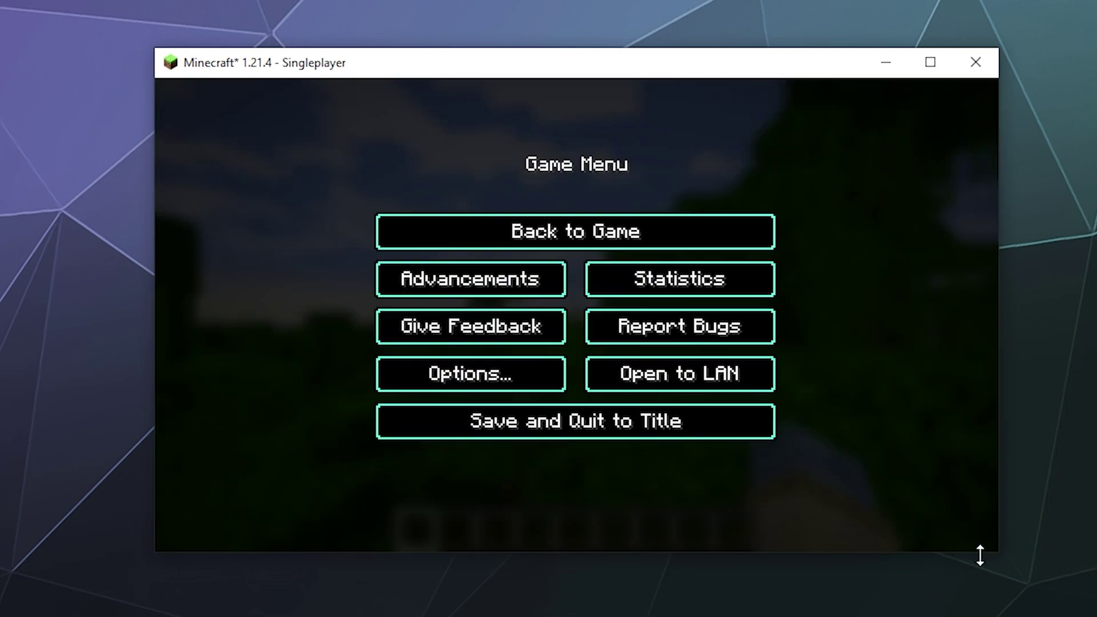
left_click_drag(999, 556, 1013, 582)
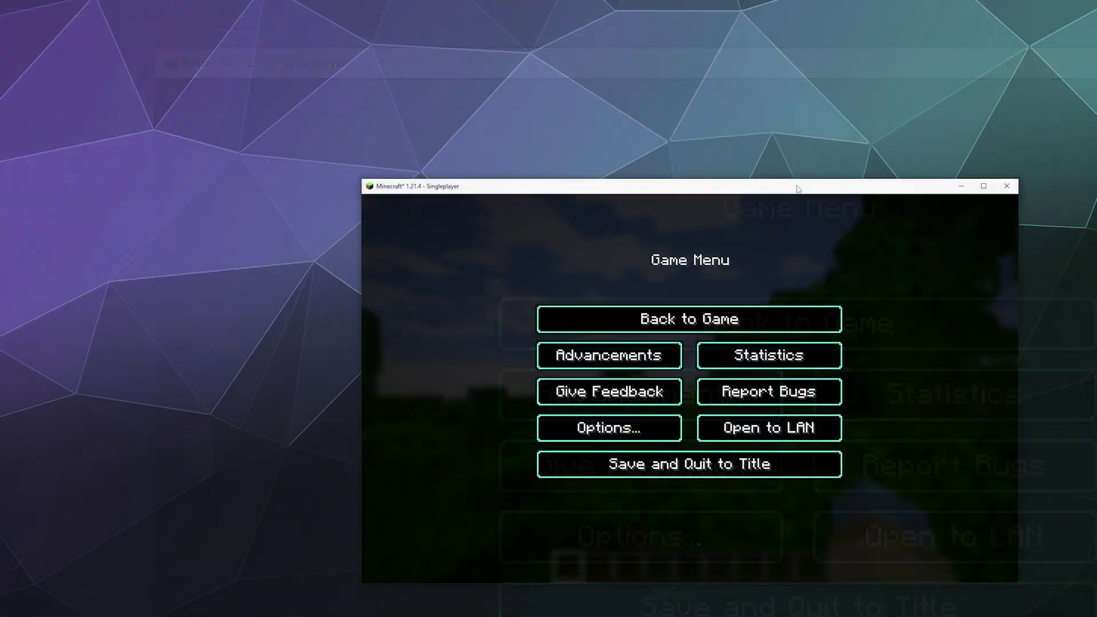
left_click_drag(799, 188, 612, 79)
left_click(502, 209)
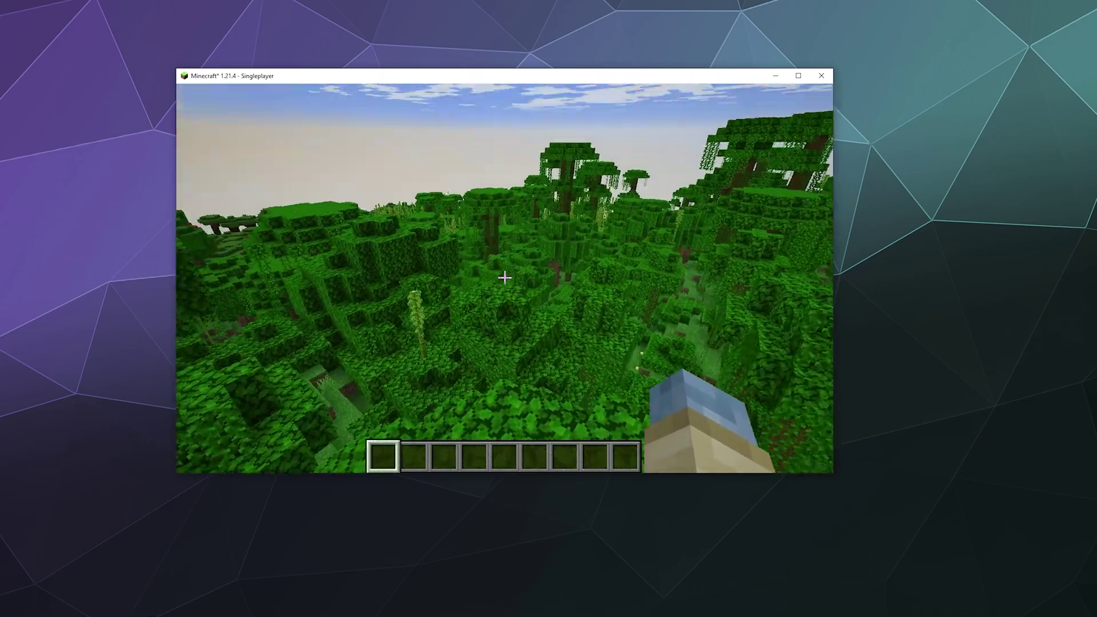
Apply the shader pack Sildur's Vibrant Shaders v1.52 Extreme-VL.zip from the video settings and return to the world.
key("Escape")
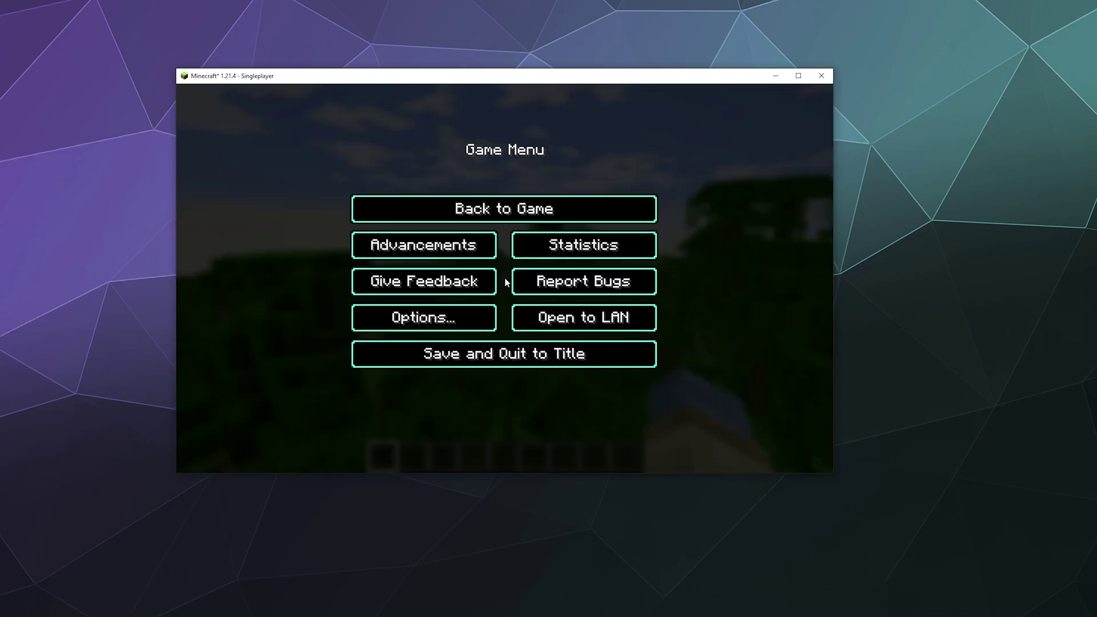
left_click(493, 321)
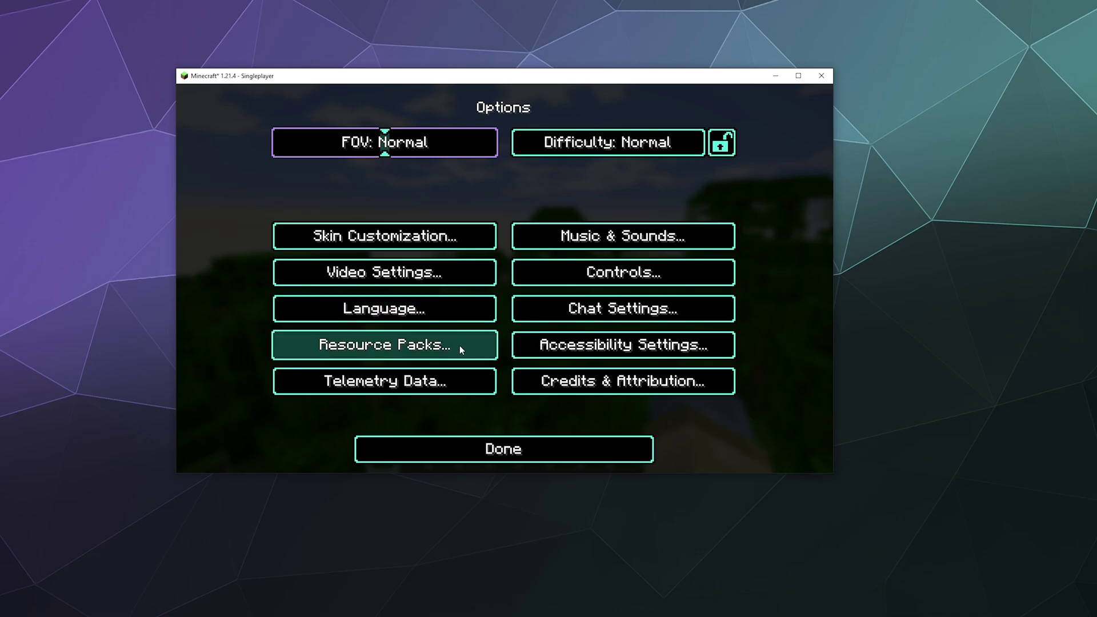
left_click(398, 276)
left_click(663, 402)
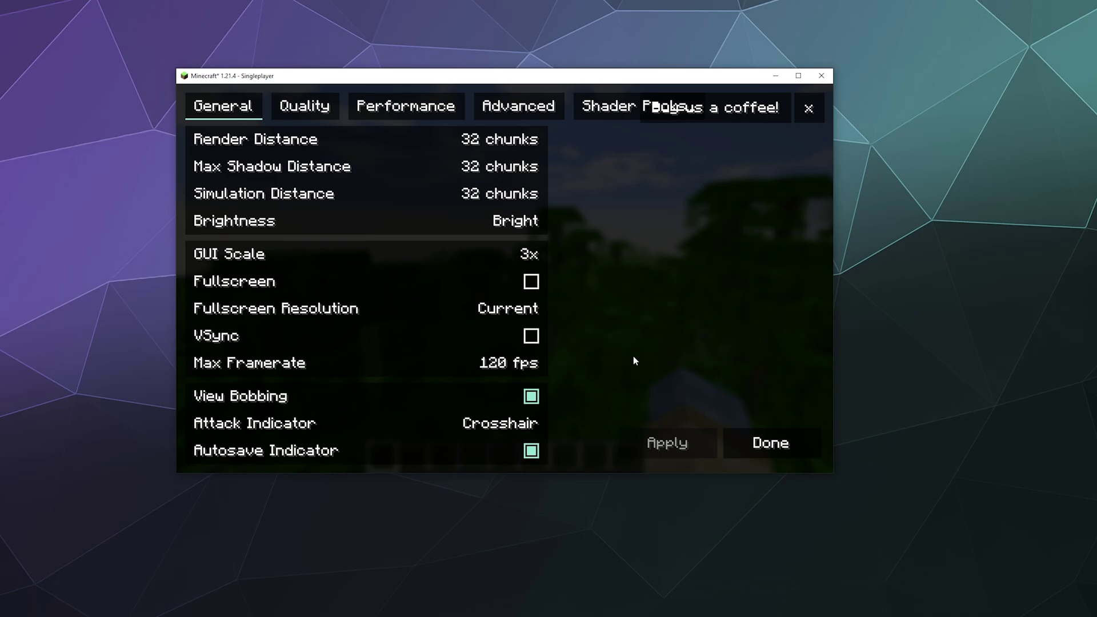
left_click(603, 107)
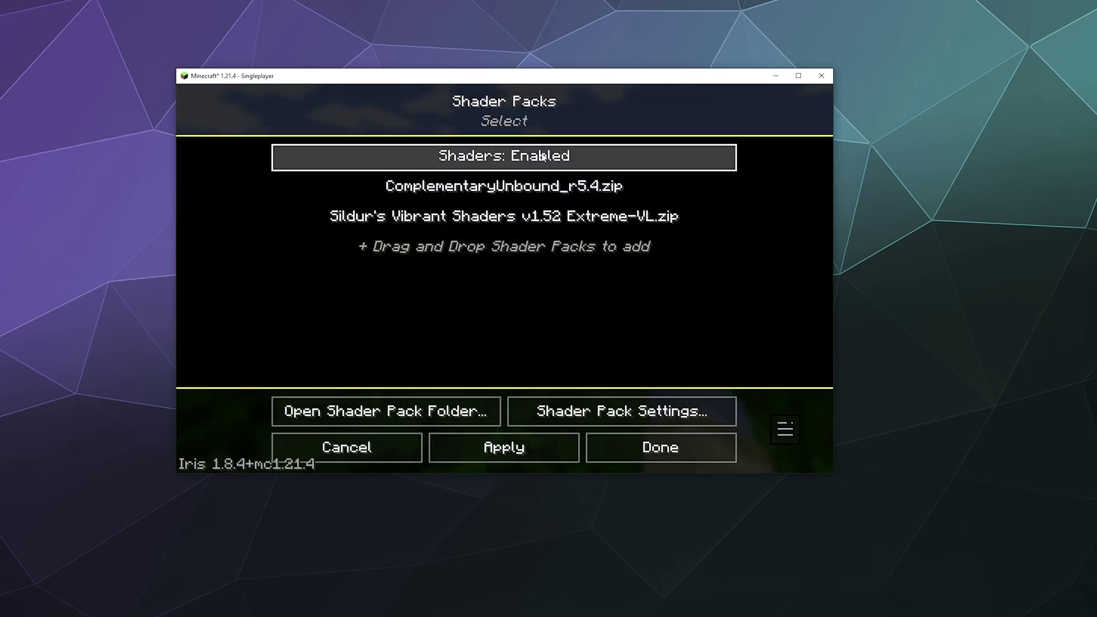
left_click(454, 188)
left_click(417, 217)
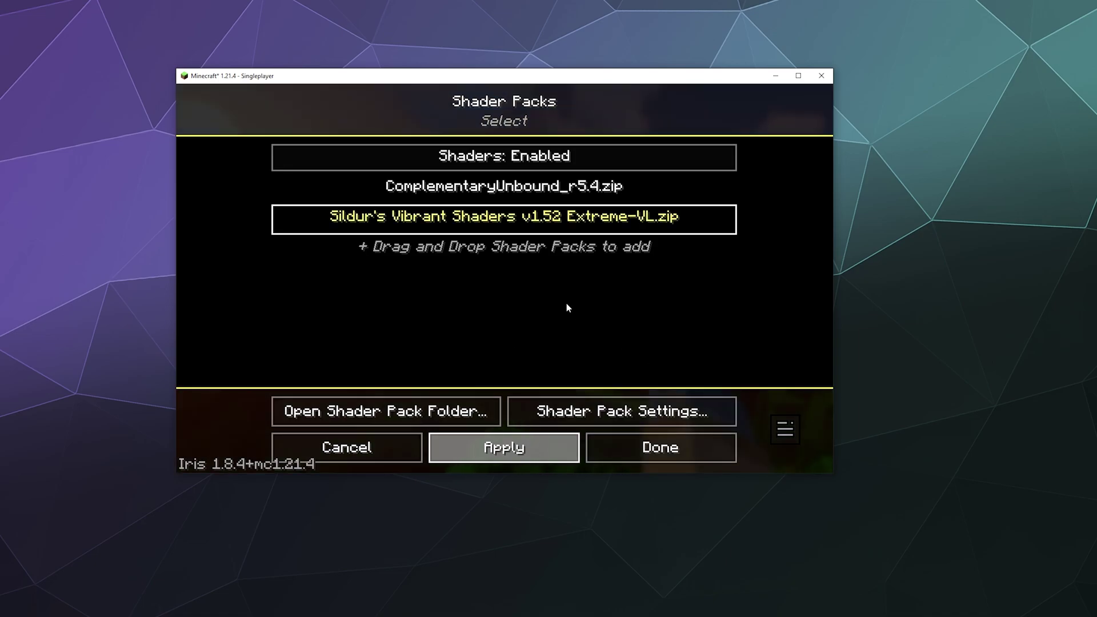
left_click(647, 453)
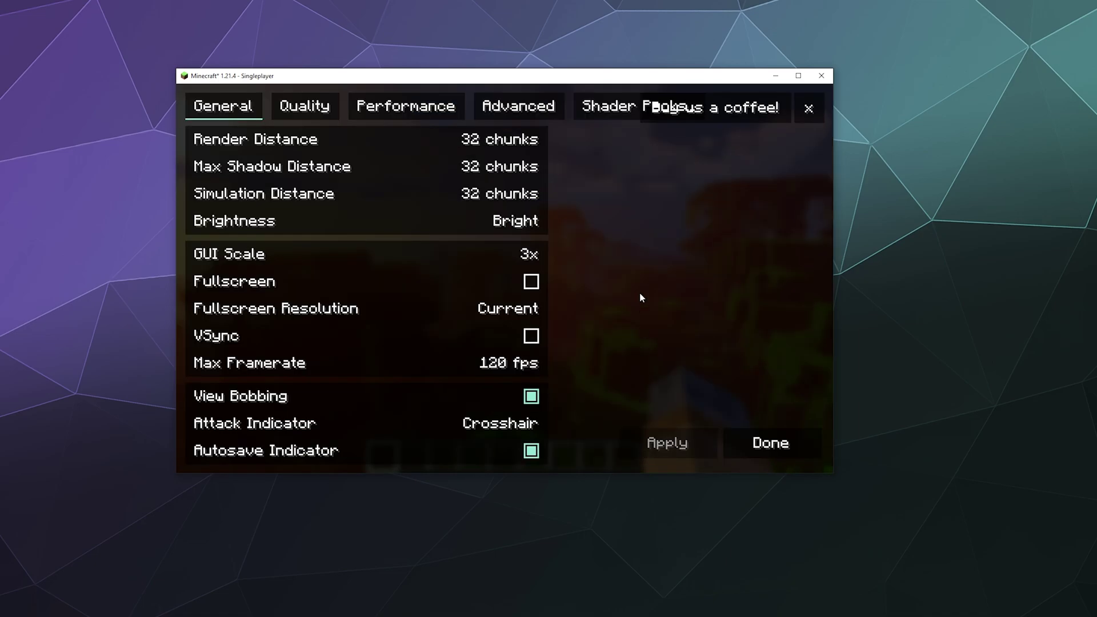
key("Escape")
key("Escape")
key("Escape")
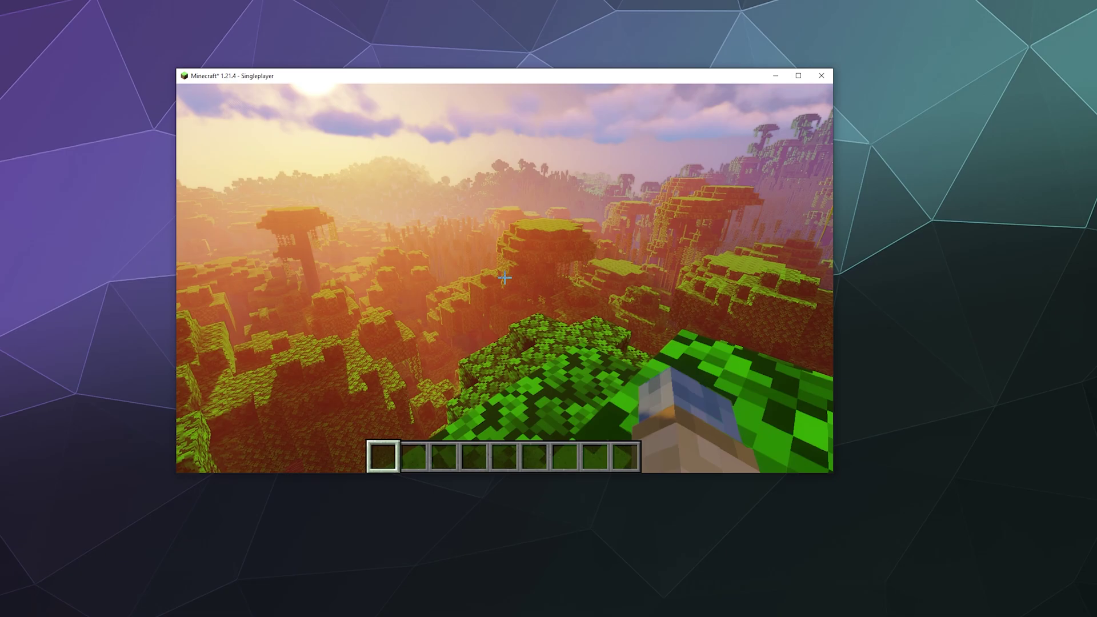
Dismiss the donation banner in the video settings, apply the ComplementaryUnbound_r5.4.zip shader pack instead, and return to the world.
key("Escape")
left_click(457, 316)
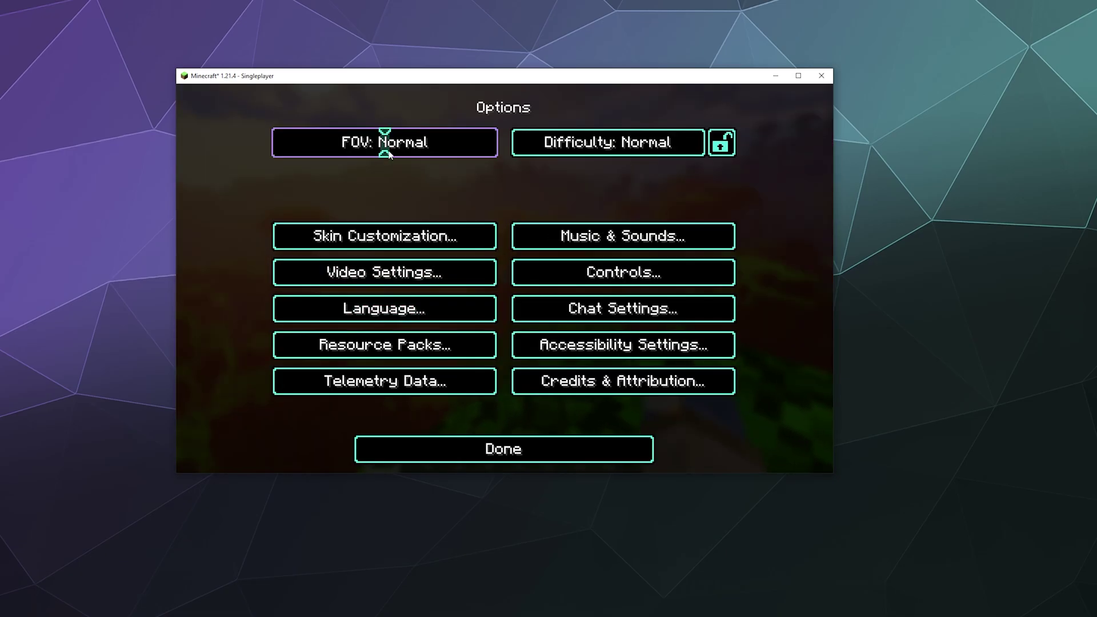
left_click(403, 274)
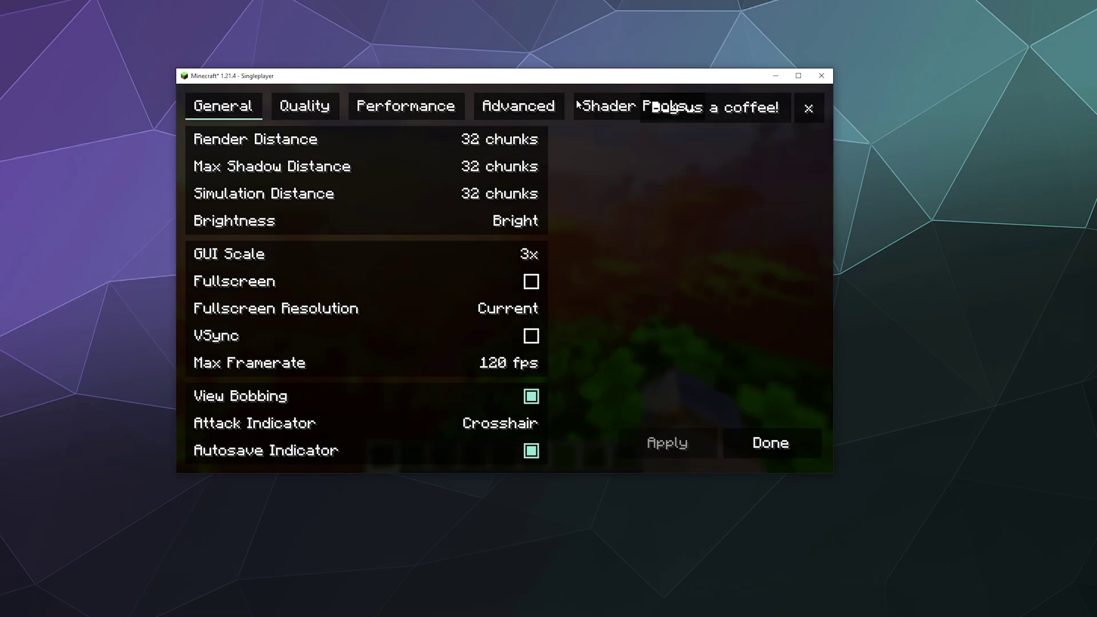
left_click(808, 109)
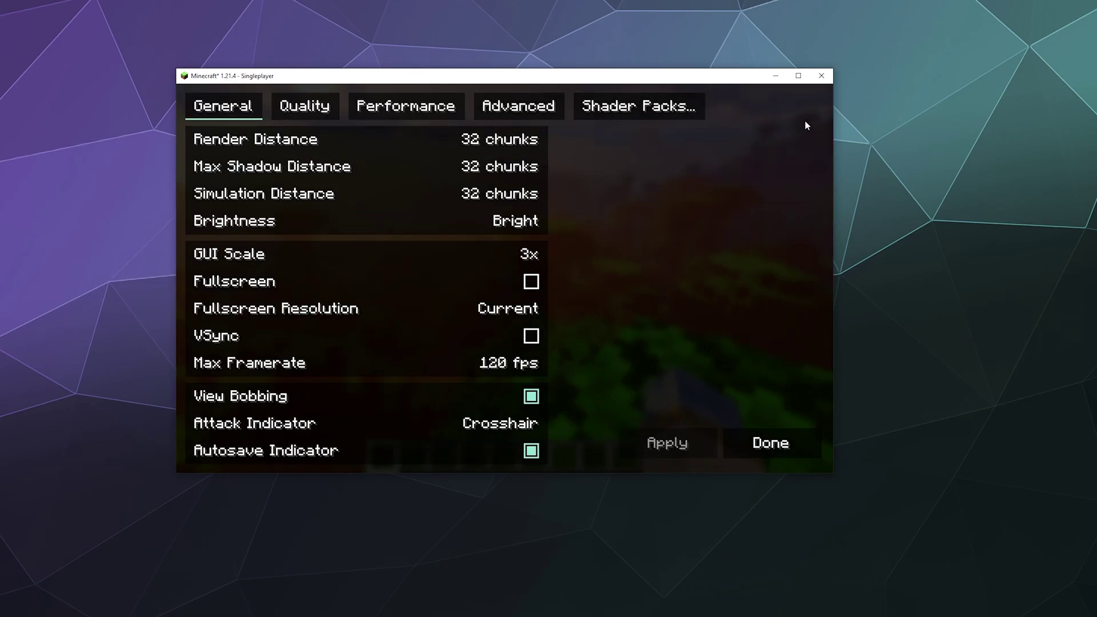
left_click(652, 101)
left_click(629, 188)
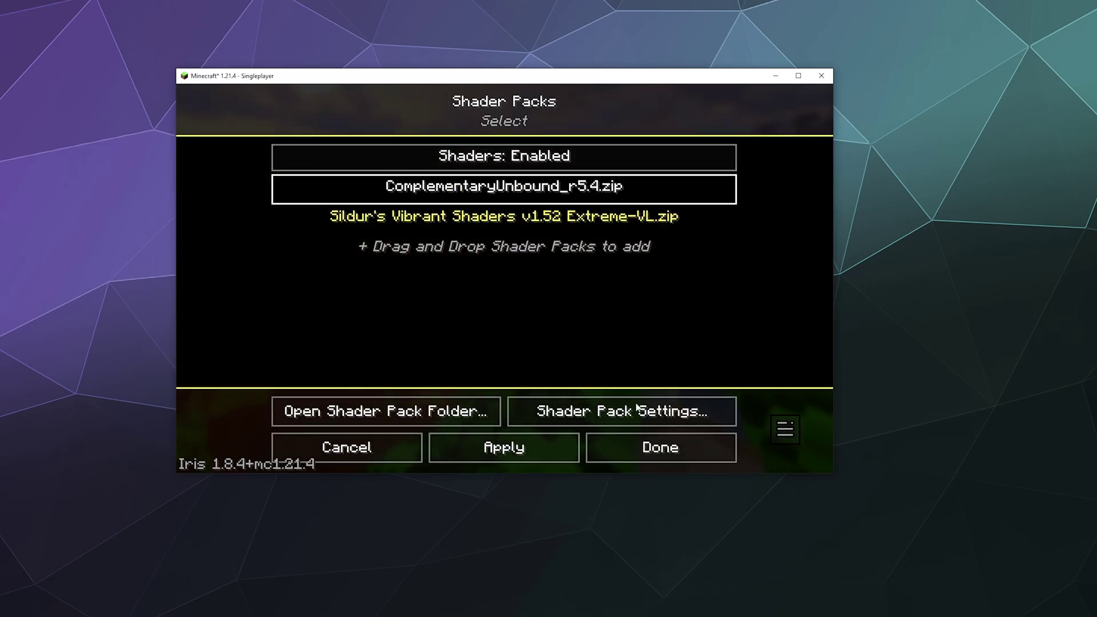
left_click(548, 448)
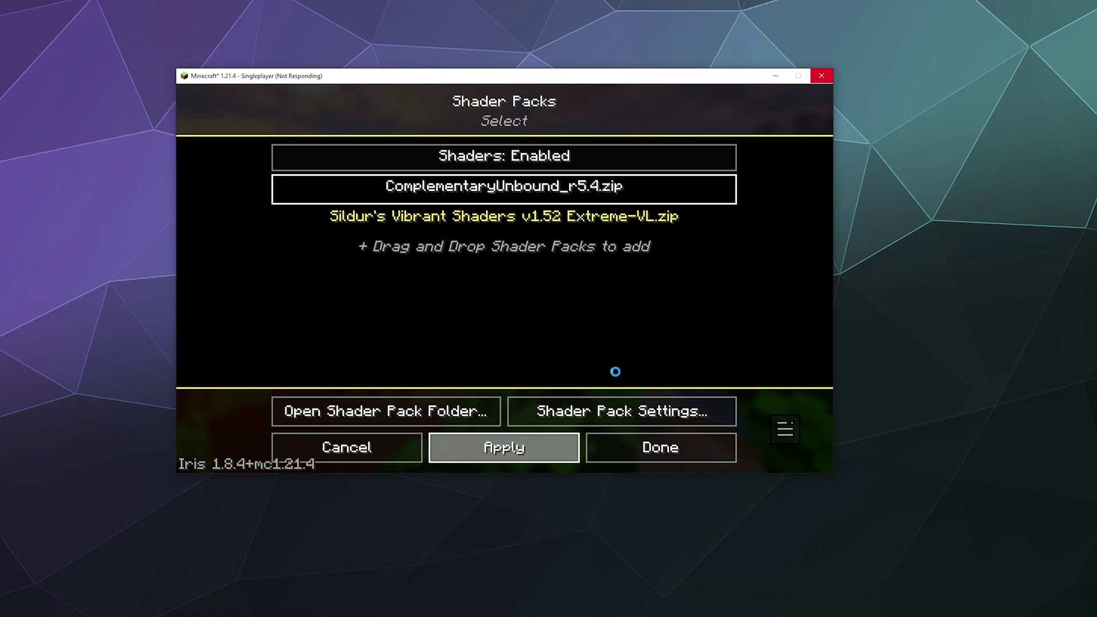
left_click(637, 451)
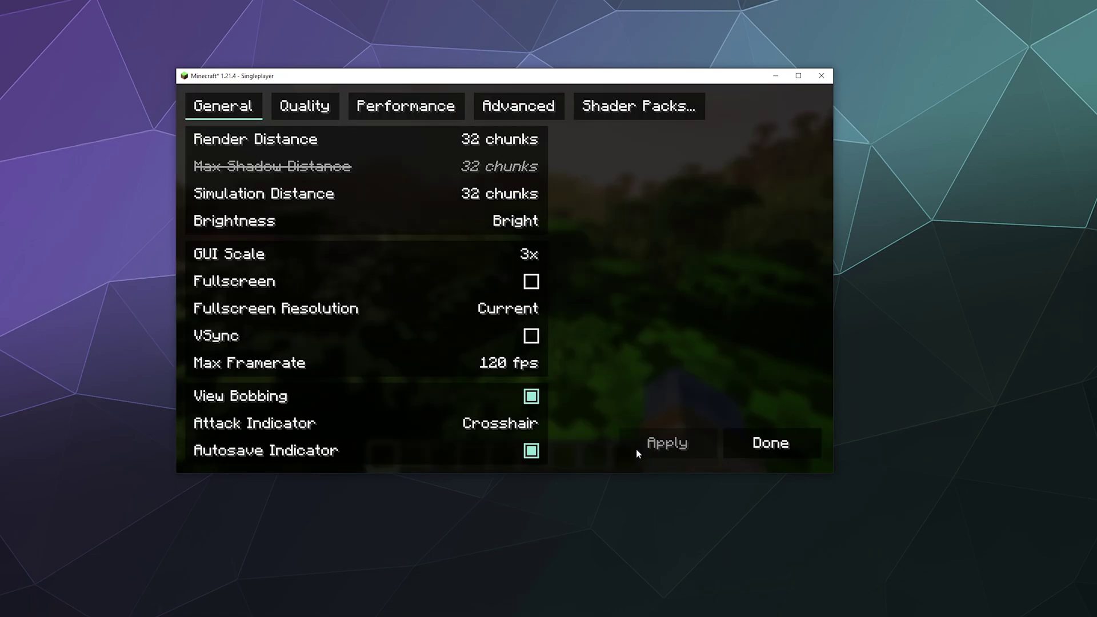
key("Escape")
key("Escape")
key("Escape")
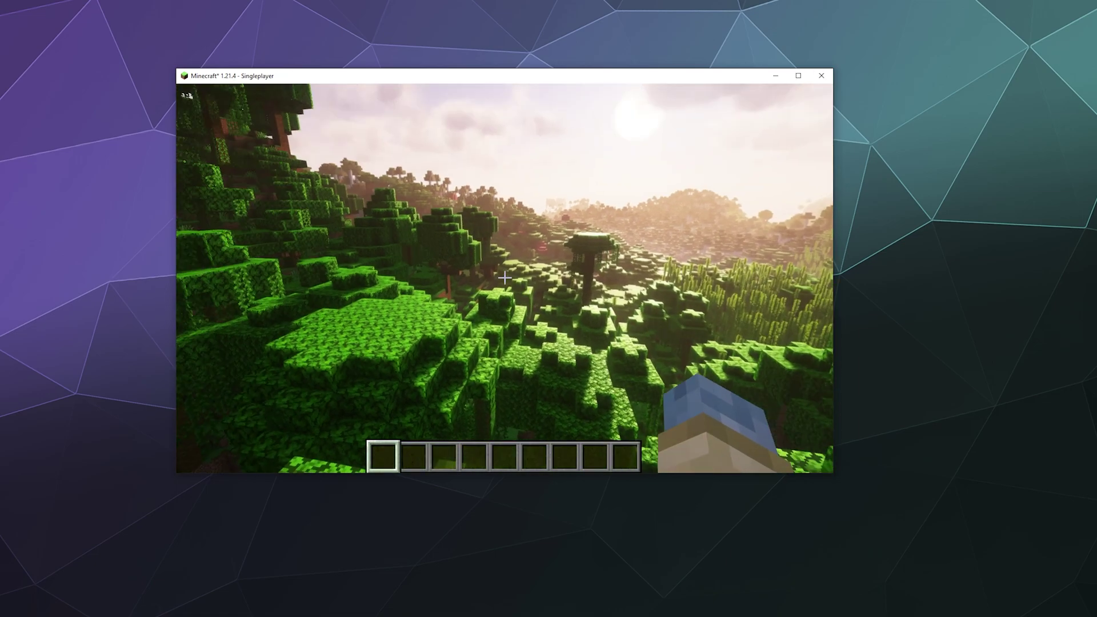